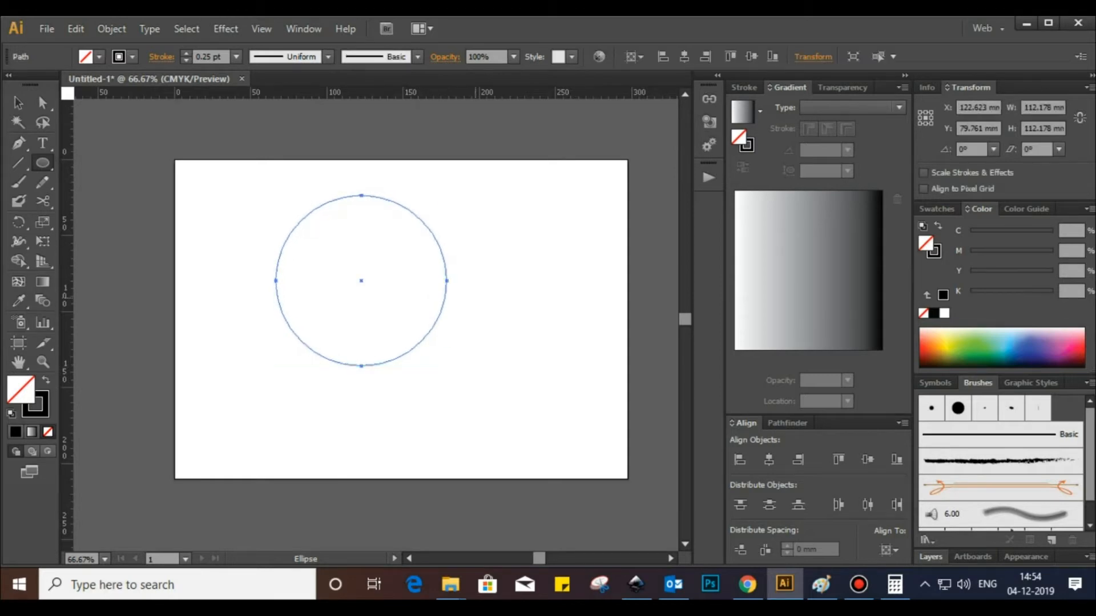
# Step: Create a slightly smaller concentric copy of the circle, about 108 mm in diameter, inside the original
pyautogui.press('v')
pyautogui.press('a')
pyautogui.press('v')
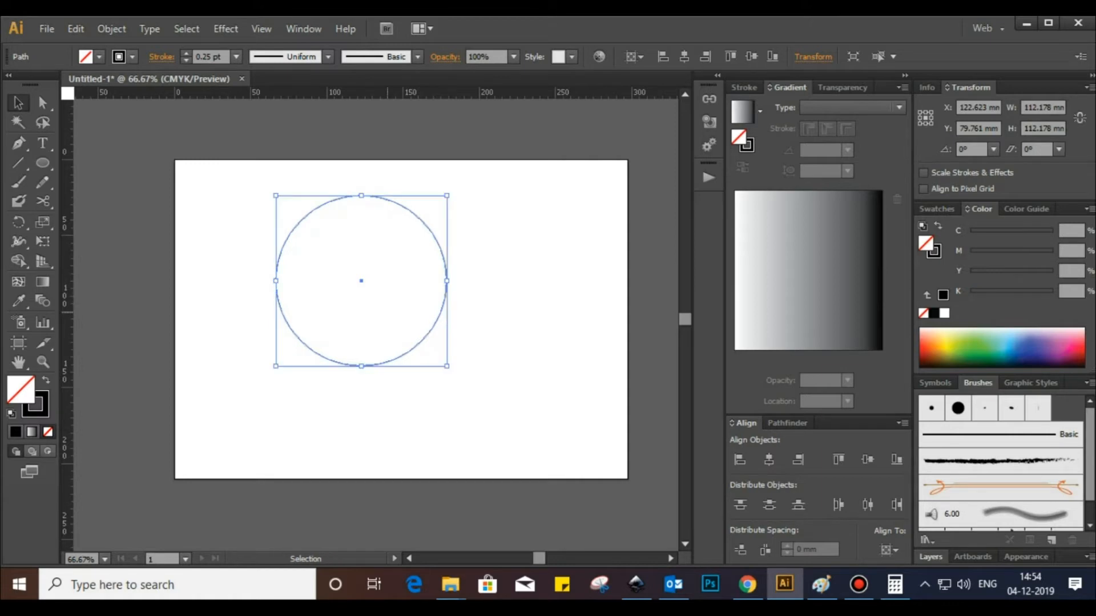
pyautogui.moveTo(446, 195); pyautogui.dragTo(444, 198)
pyautogui.click(449, 244)
pyautogui.scroll(1, 449, 244)
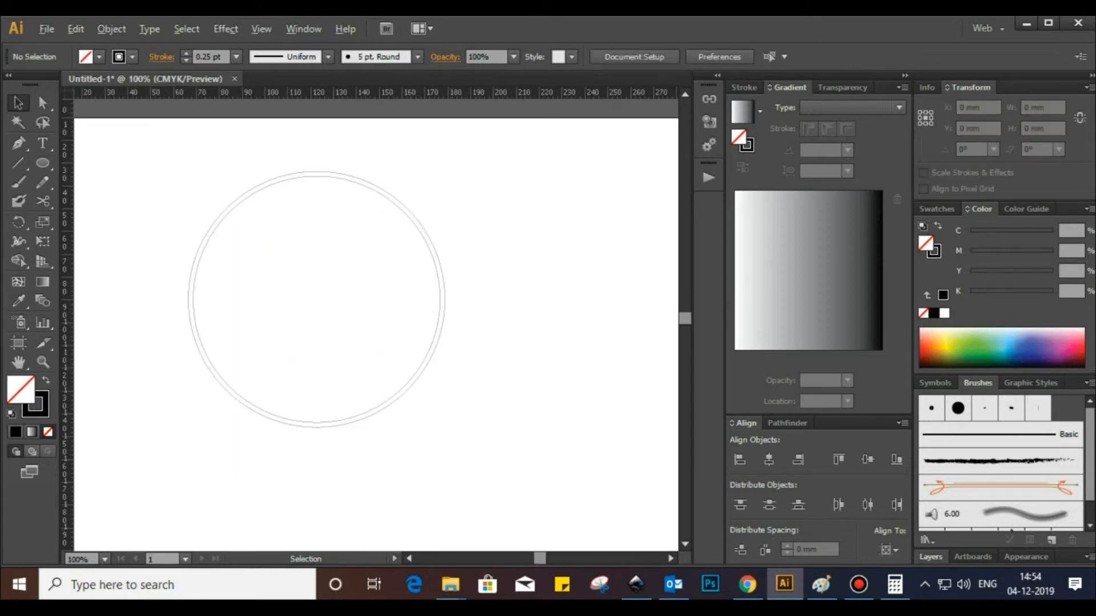
# Step: Fill the outer circle with the dark brown swatch
pyautogui.click(445, 285)
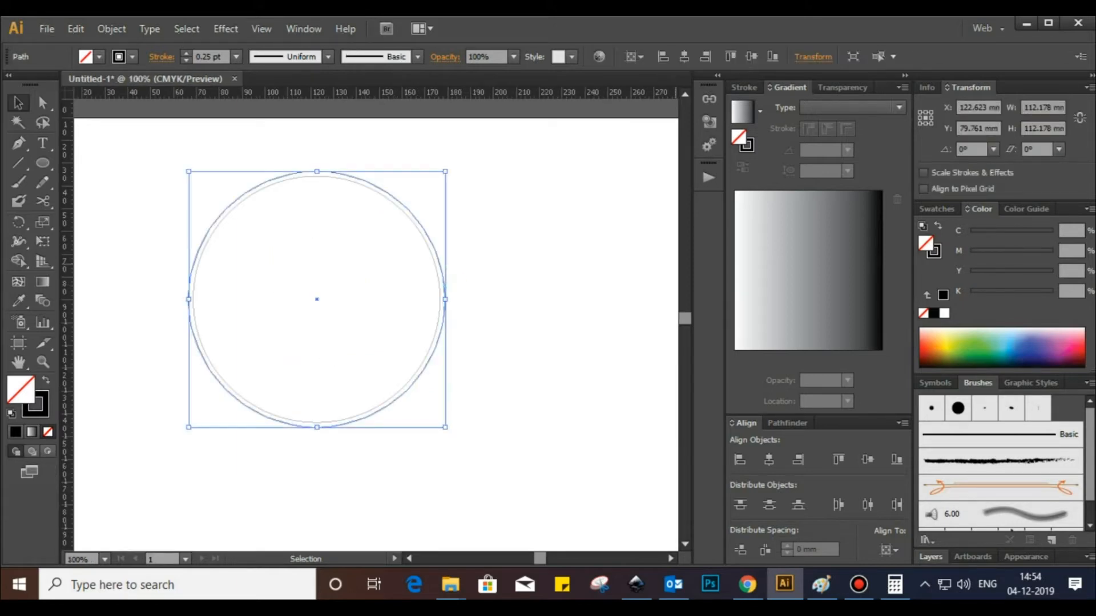
pyautogui.click(936, 209)
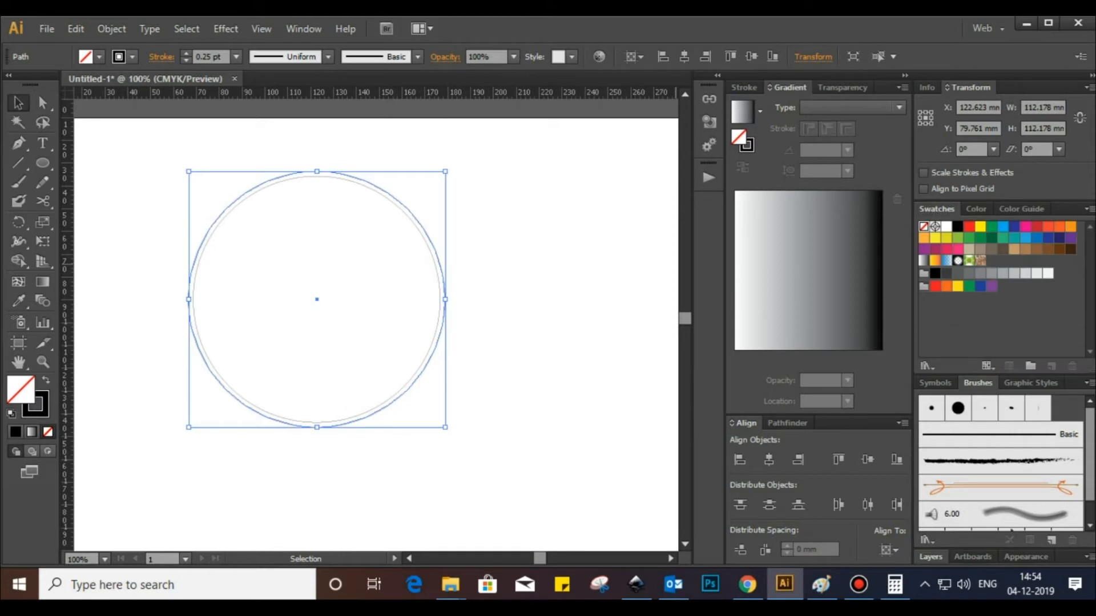
pyautogui.click(1059, 248)
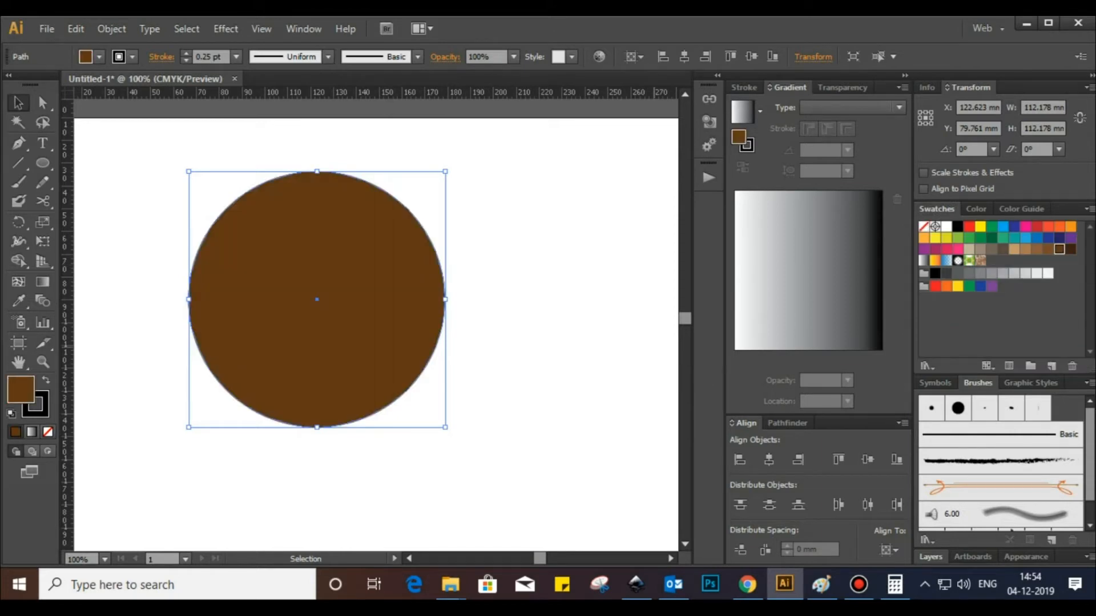
# Step: Fill the inner circle with white so that only a brown ring surrounds it
pyautogui.click(419, 374)
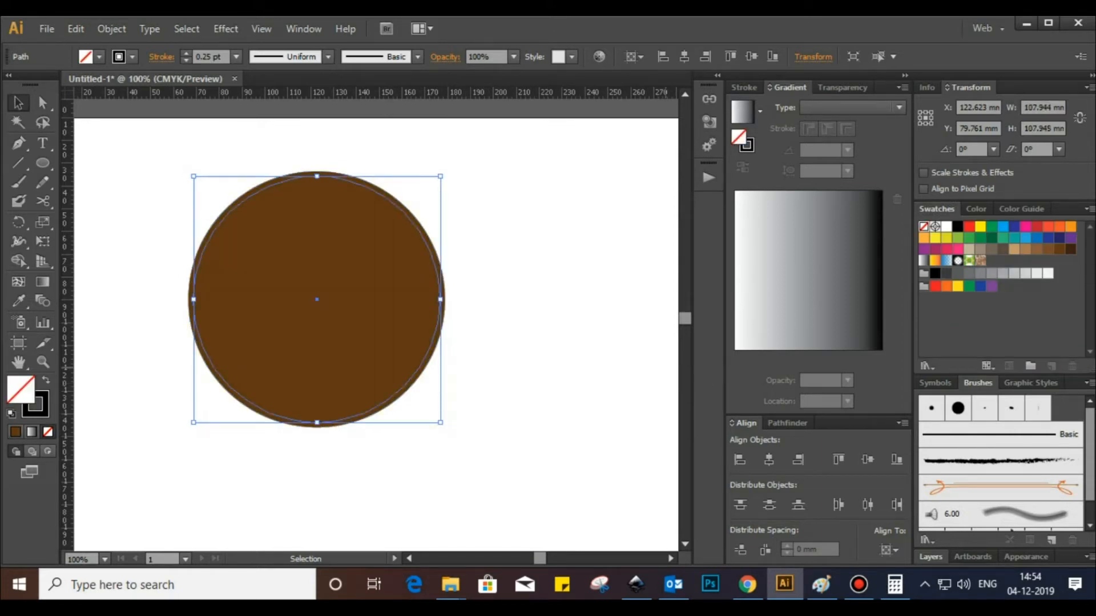
pyautogui.click(1047, 273)
pyautogui.click(621, 348)
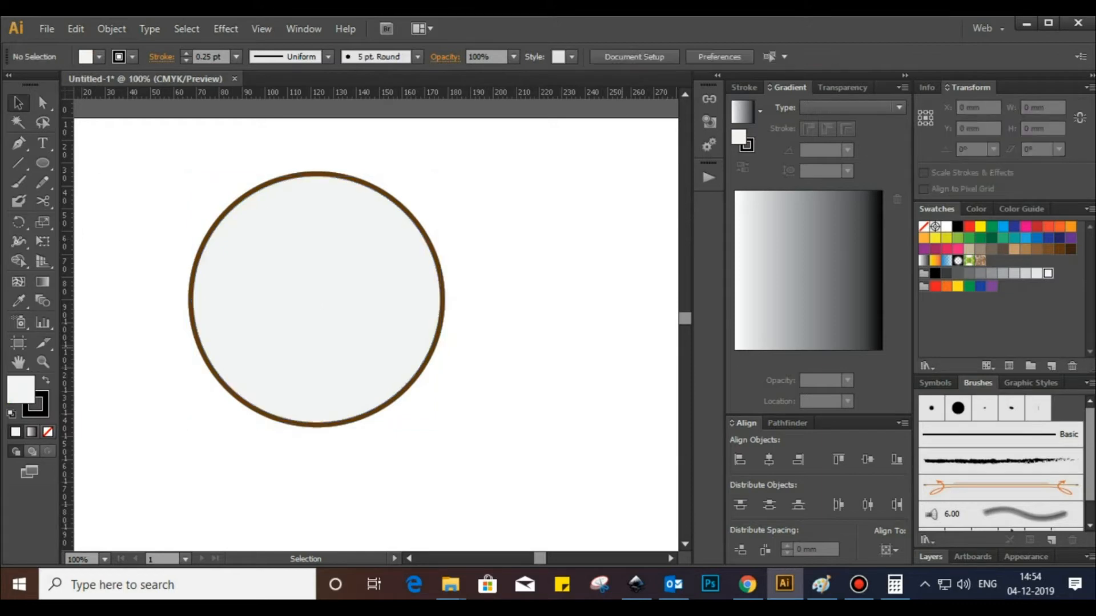
pyautogui.click(399, 257)
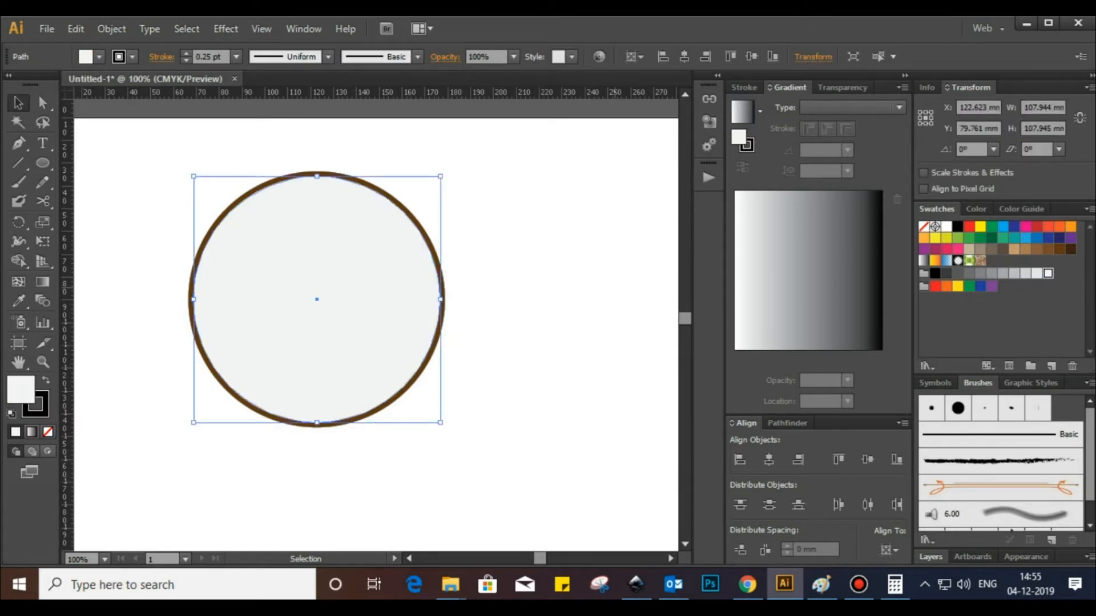
pyautogui.click(946, 226)
pyautogui.moveTo(125, 155); pyautogui.dragTo(541, 481)
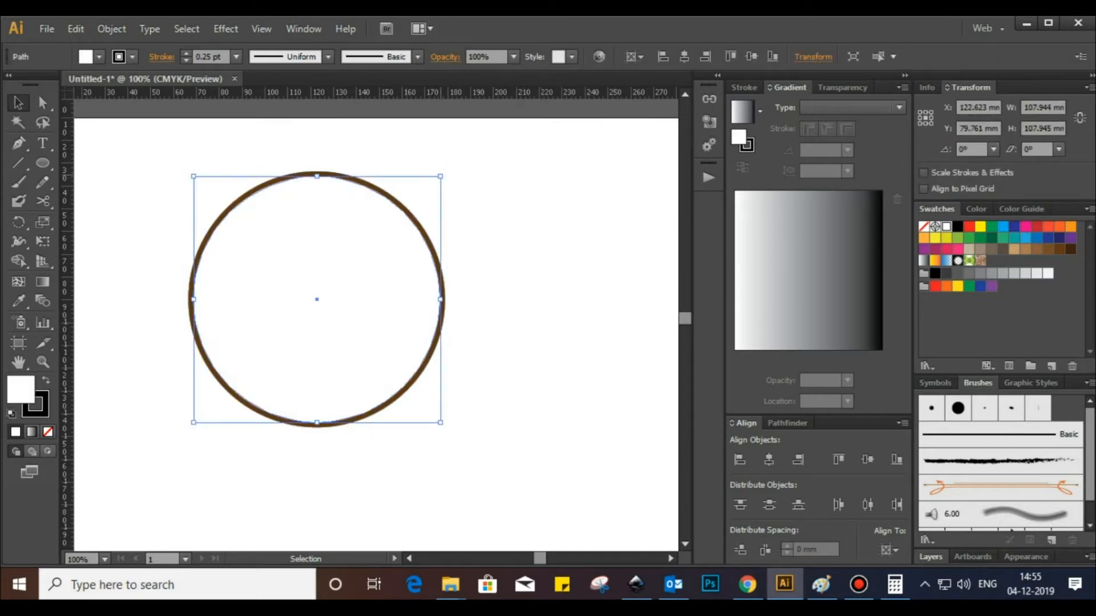
# Step: Add a concentric copy of the inner circle about 4 mm in diameter as the centre pin, and group all the circles
pyautogui.moveTo(440, 176); pyautogui.dragTo(322, 294)
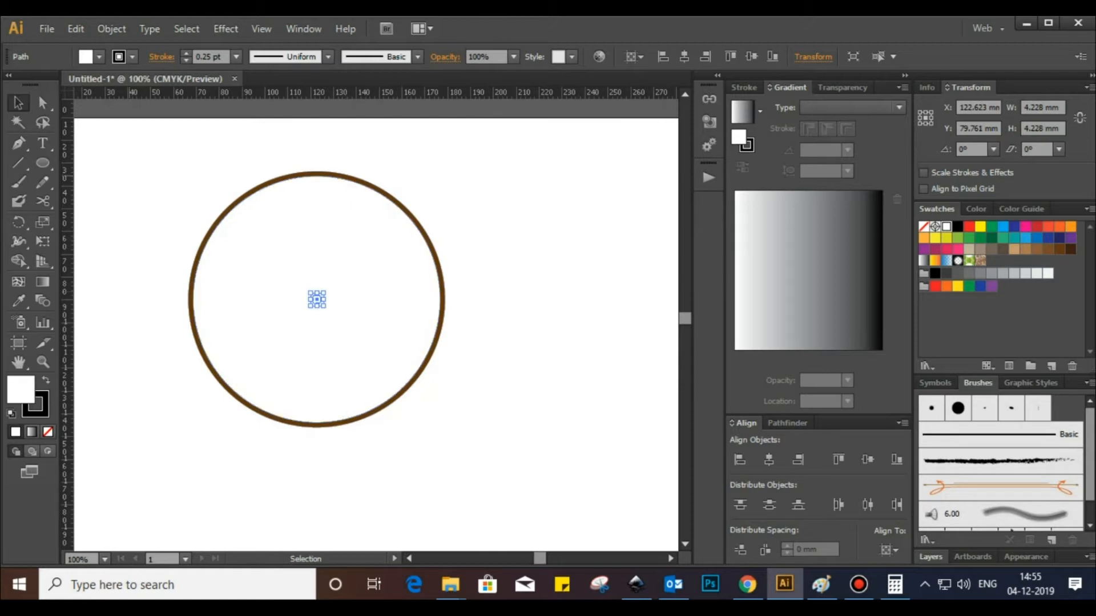
pyautogui.click(131, 177)
pyautogui.moveTo(130, 177); pyautogui.dragTo(565, 527)
pyautogui.hotkey('ctrl', 'g')
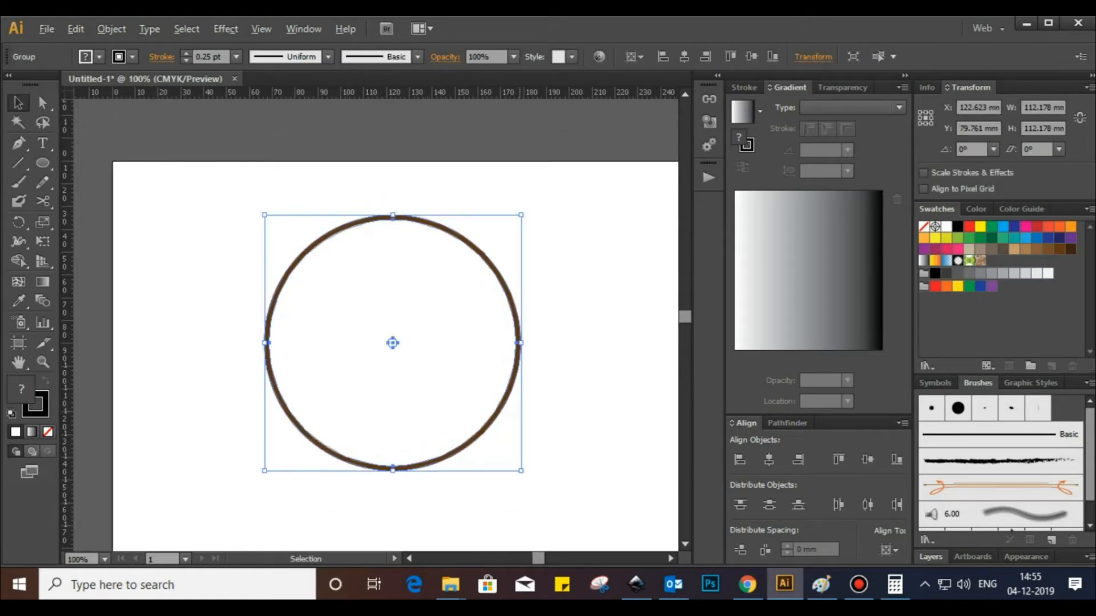
# Step: Align the grouped circles to the centre of the artboard, both horizontally and vertically
pyautogui.hotkey('ctrl', '-')
pyautogui.click(868, 459)
pyautogui.click(867, 460)
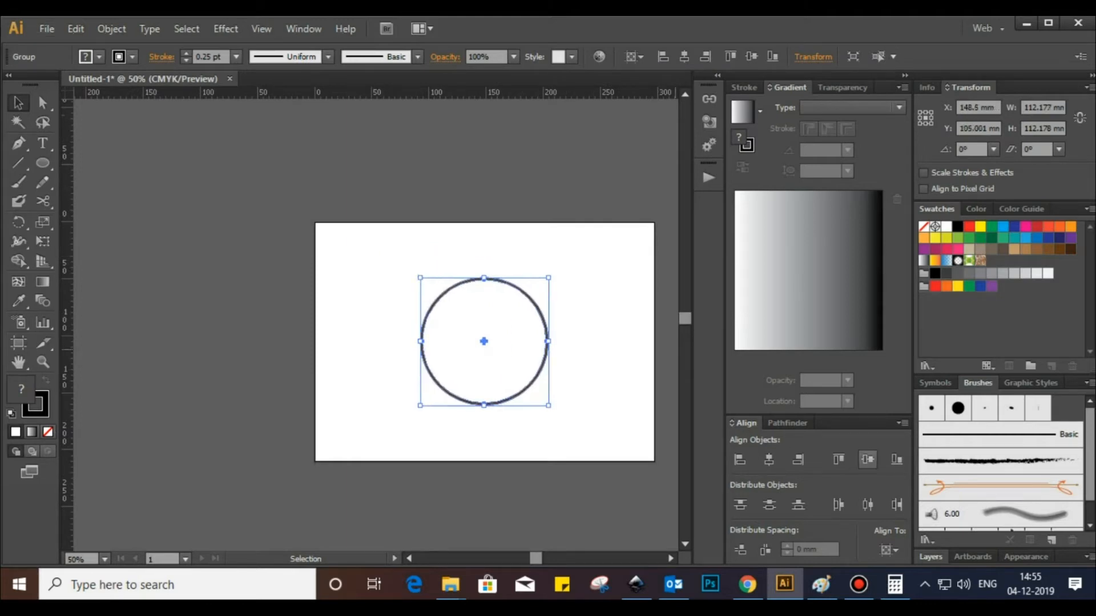
pyautogui.click(601, 337)
# Step: Draw an upright rectangle about 2.6 by 9.4 mm inside the clock face and fill it with medium brown
pyautogui.scroll(2, 519, 340)
pyautogui.press('space')
pyautogui.moveTo(521, 340); pyautogui.dragTo(501, 322)
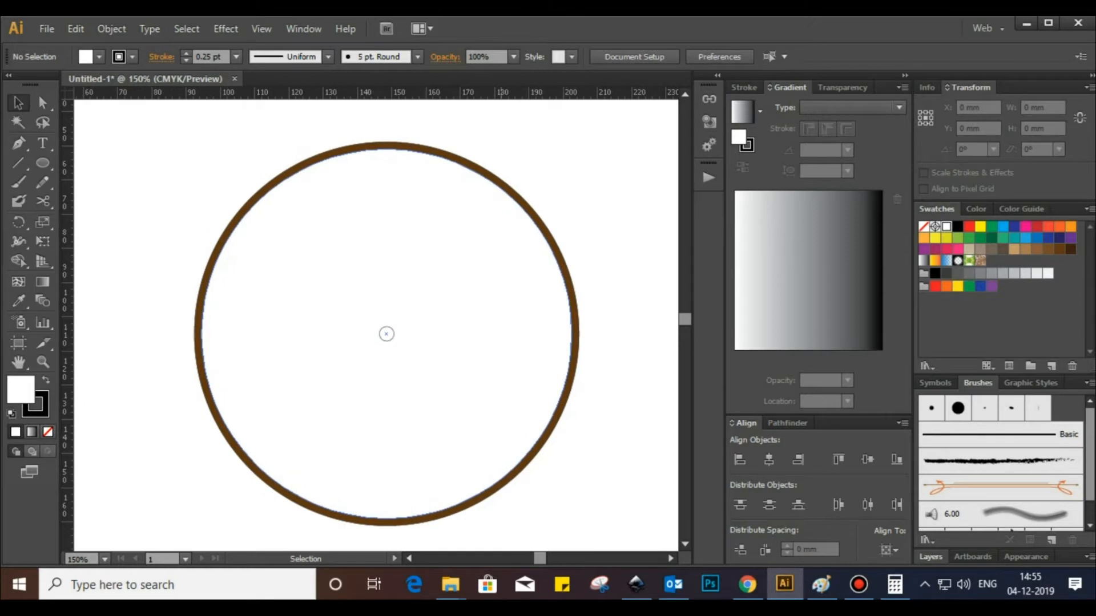
pyautogui.moveTo(43, 163); pyautogui.dragTo(126, 162)
pyautogui.moveTo(341, 245); pyautogui.dragTo(349, 278)
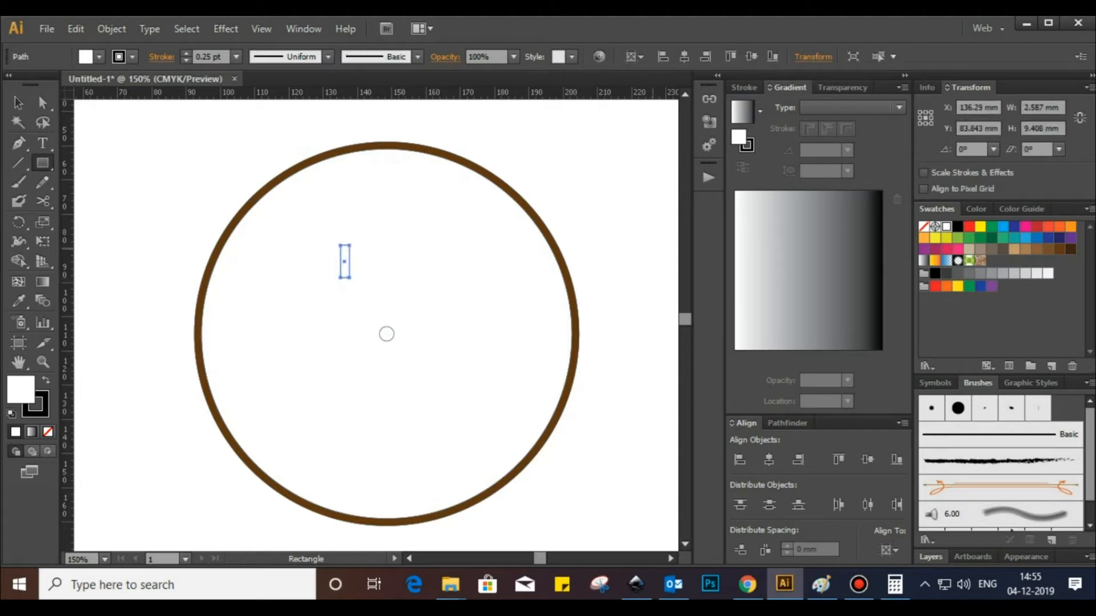
pyautogui.click(1048, 249)
# Step: Move the brown rectangle to the 12 o'clock position, aligned vertically with the clock's centre
pyautogui.click(18, 103)
pyautogui.click(239, 216)
pyautogui.moveTo(344, 266); pyautogui.dragTo(386, 189)
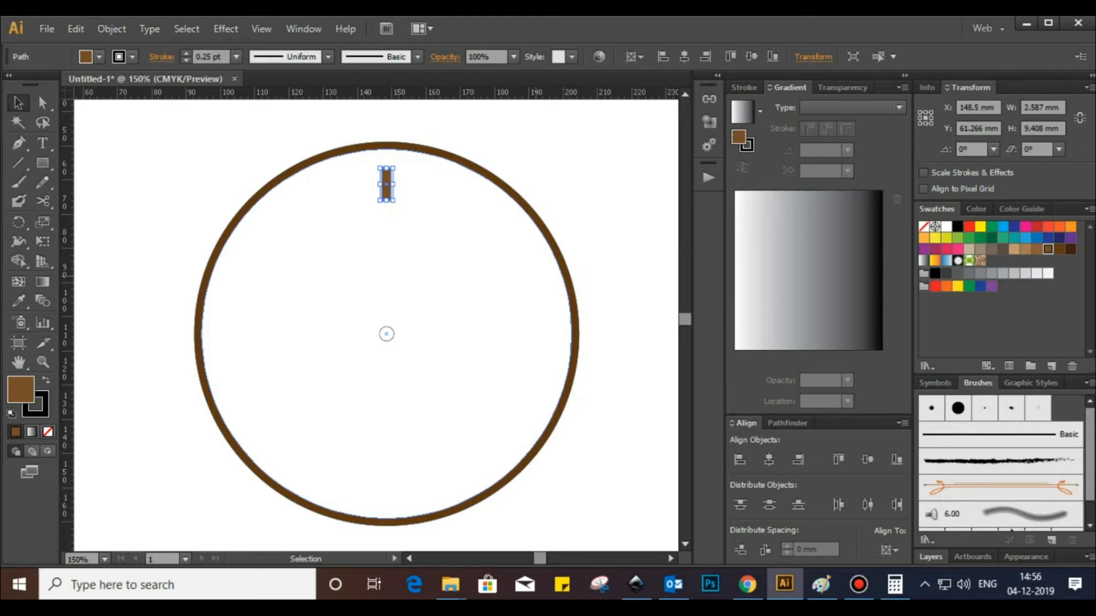
# Step: Make a copy of the 12 o'clock marker rotated 30° about the centre of the clock
pyautogui.press('r')
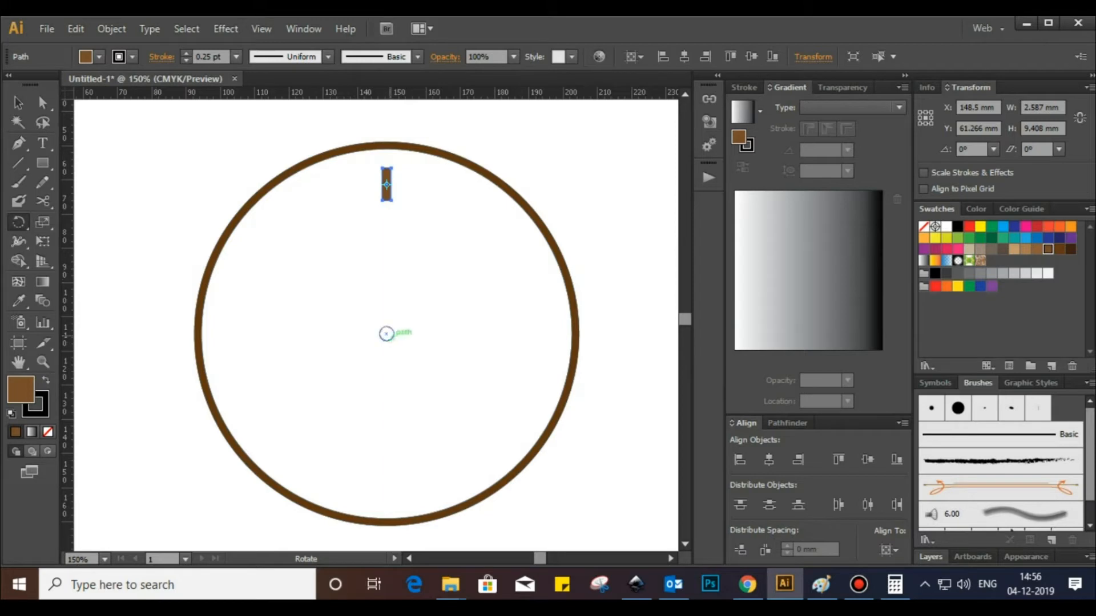
pyautogui.keyDown('alt'); pyautogui.click(386, 334); pyautogui.keyUp('alt')
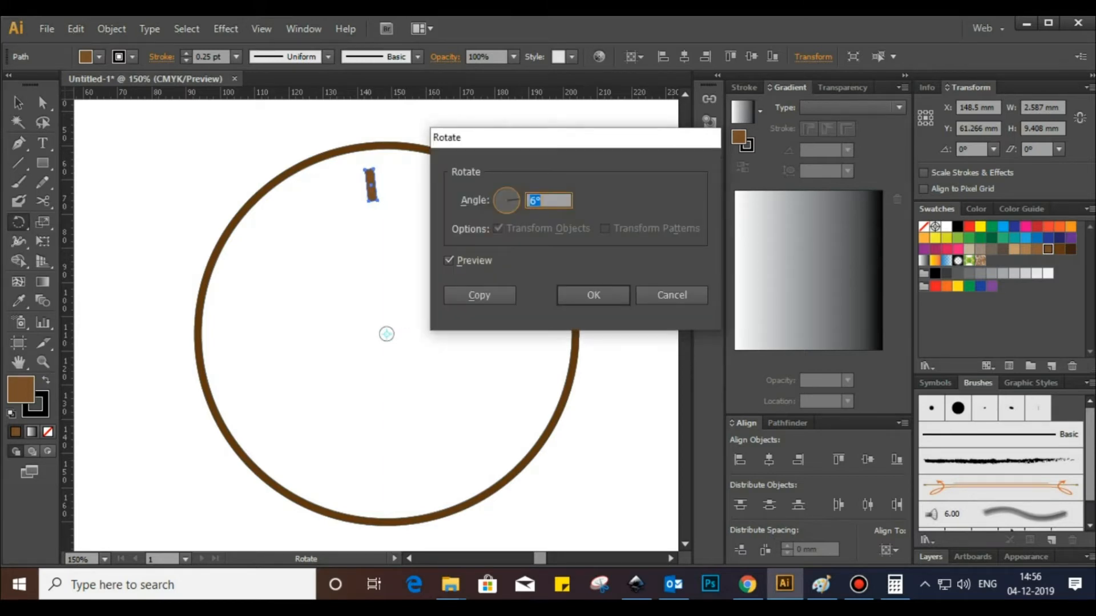
pyautogui.write('30')
pyautogui.click(449, 260)
pyautogui.click(449, 260)
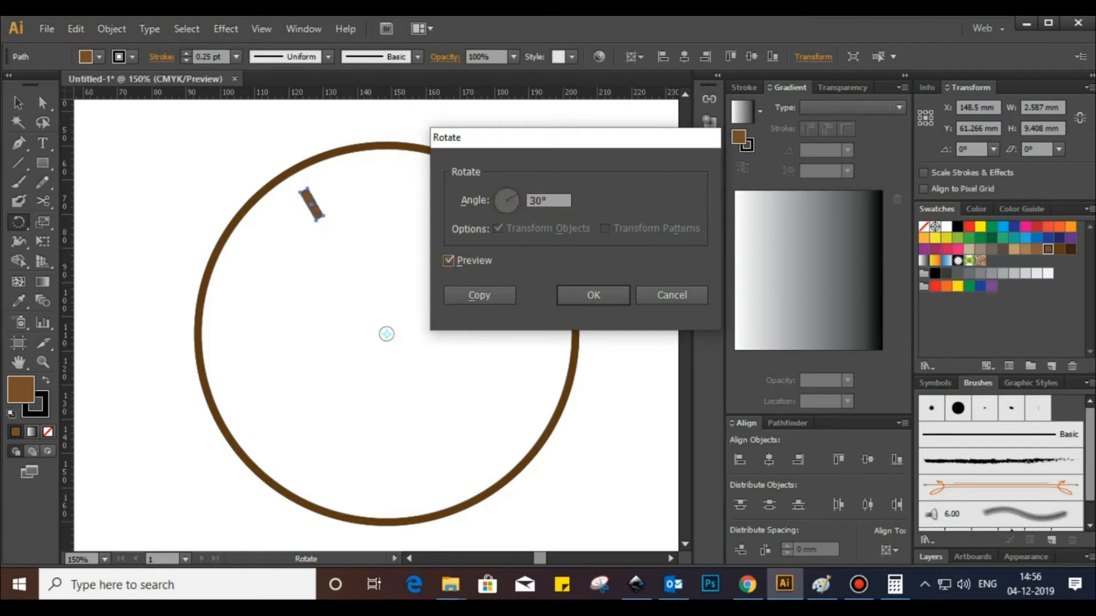
pyautogui.click(480, 295)
pyautogui.press('v')
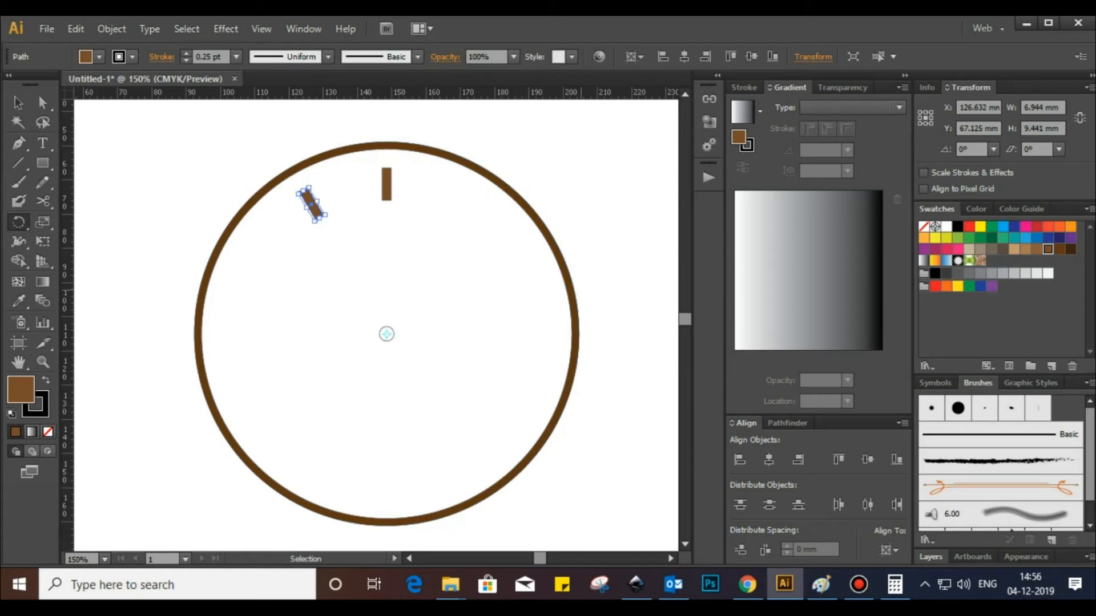
# Step: Repeat the rotated copy around the dial until all twelve hour markers are in place
pyautogui.hotkey('ctrl', 'd')
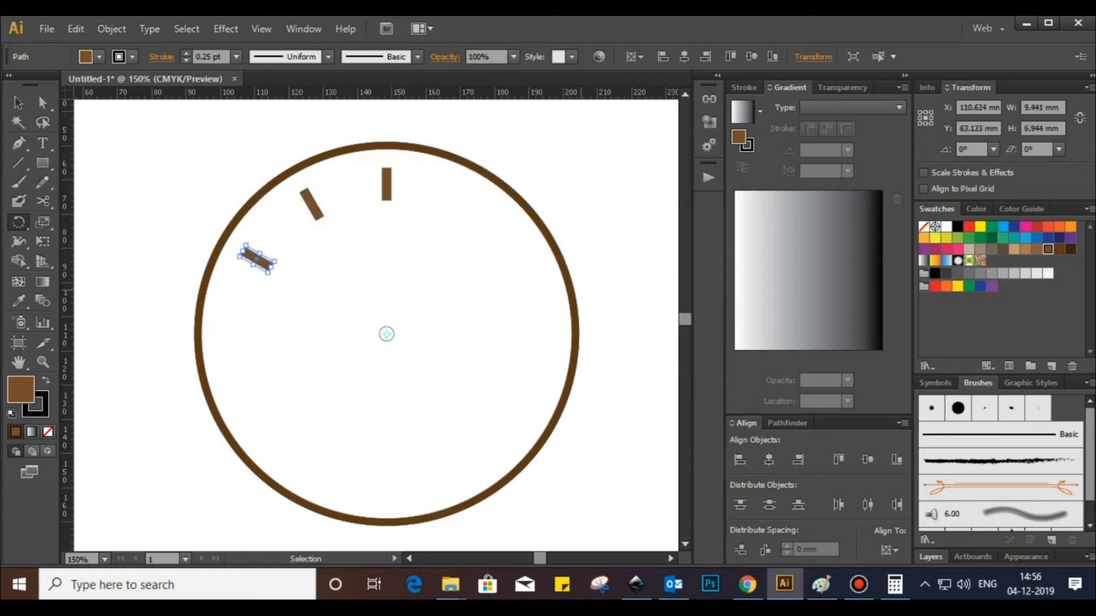
pyautogui.hotkey('ctrl', 'd')
pyautogui.hotkey('ctrl', 'd')
pyautogui.hotkey('ctrl', 'd')
pyautogui.hotkey('ctrl', 'd')
pyautogui.hotkey('ctrl', 'd')
pyautogui.hotkey('ctrl', 'd')
pyautogui.hotkey('ctrl', 'd')
pyautogui.hotkey('ctrl', 'd')
pyautogui.hotkey('ctrl', 'd')
pyautogui.press('v')
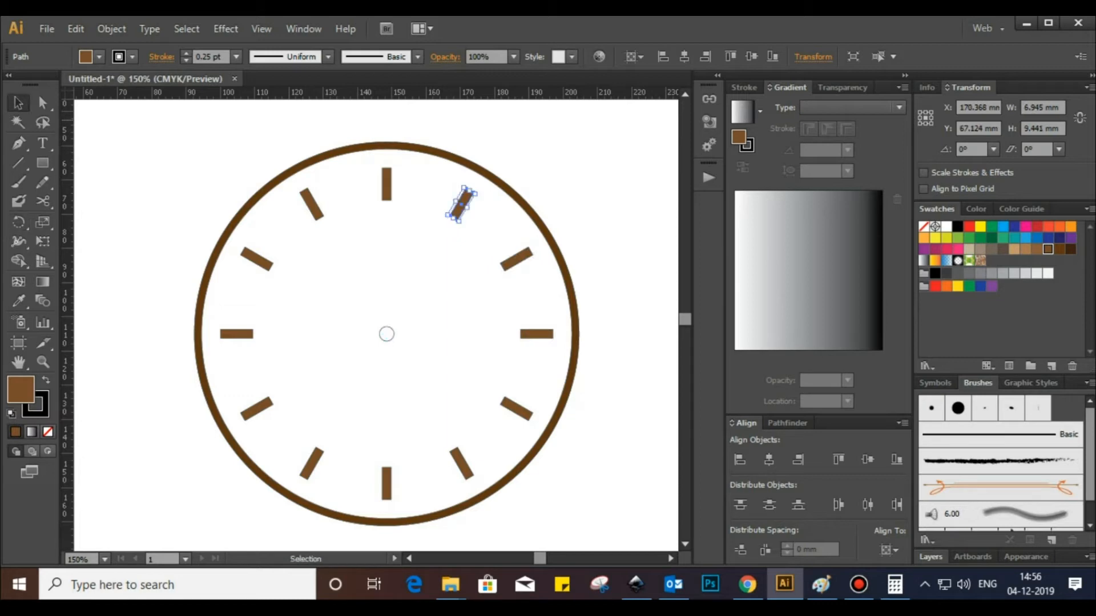
pyautogui.click(610, 190)
# Step: Draw a vertical line about 5 mm long inside the clock face and set its stroke weight to 1 pt
pyautogui.click(18, 163)
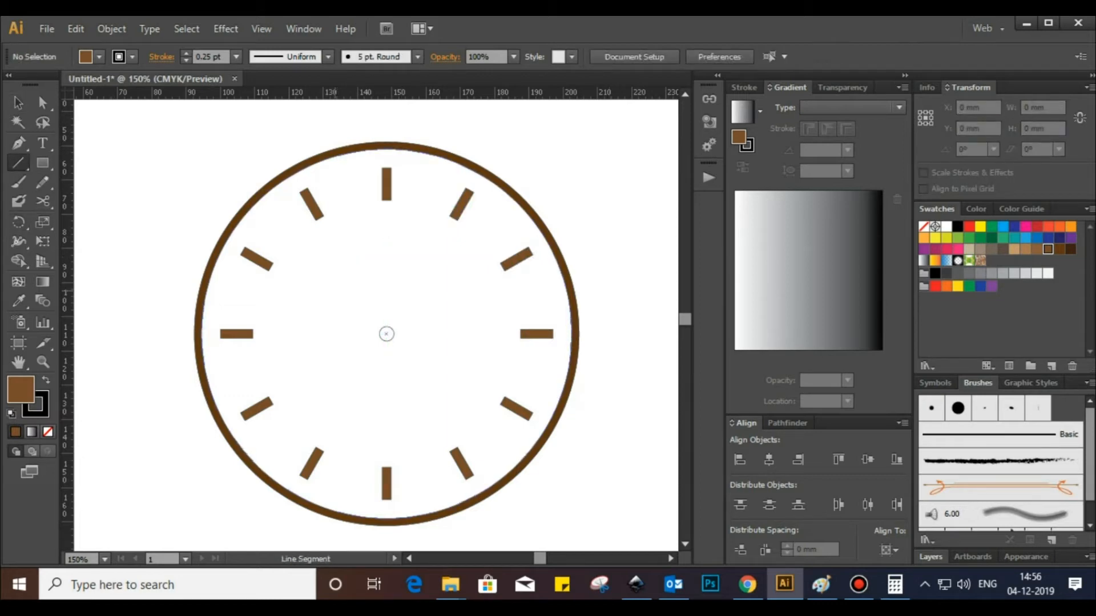
pyautogui.moveTo(335, 291); pyautogui.dragTo(335, 309)
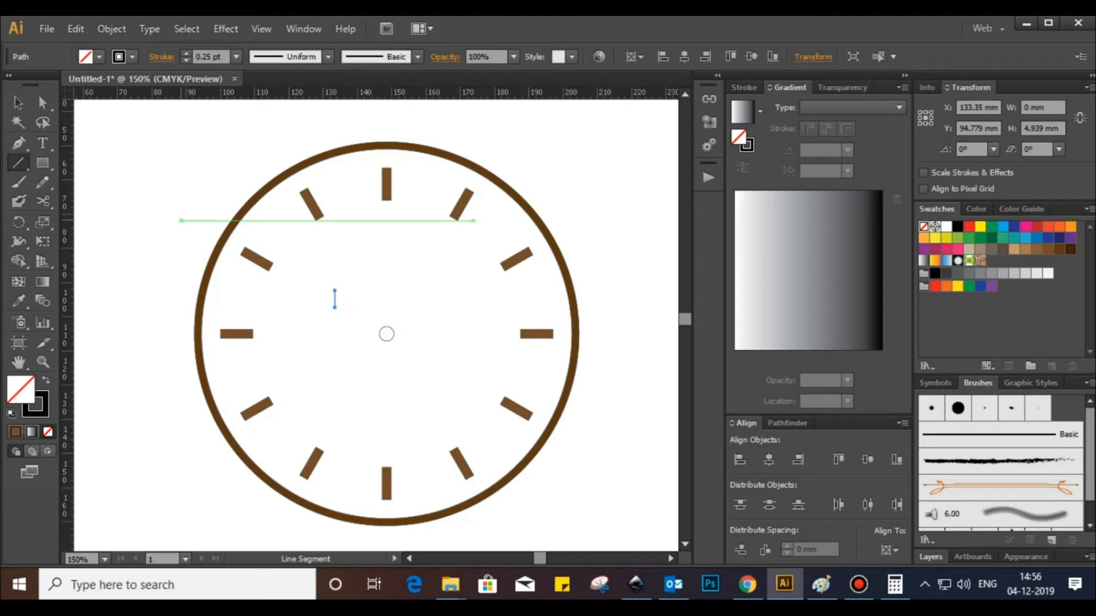
pyautogui.click(36, 406)
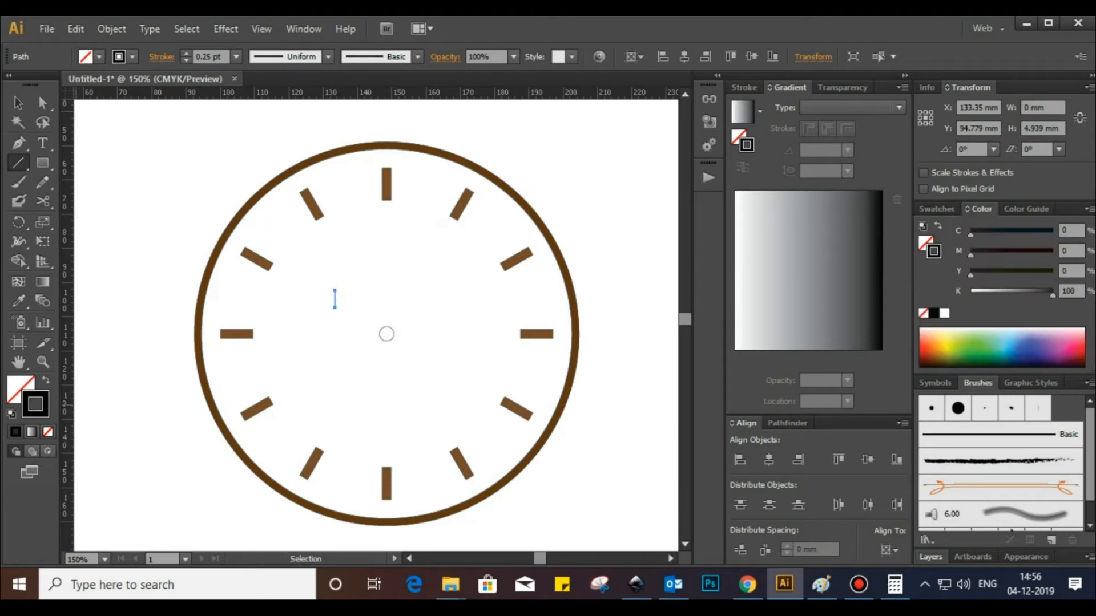
pyautogui.press('v')
pyautogui.click(236, 56)
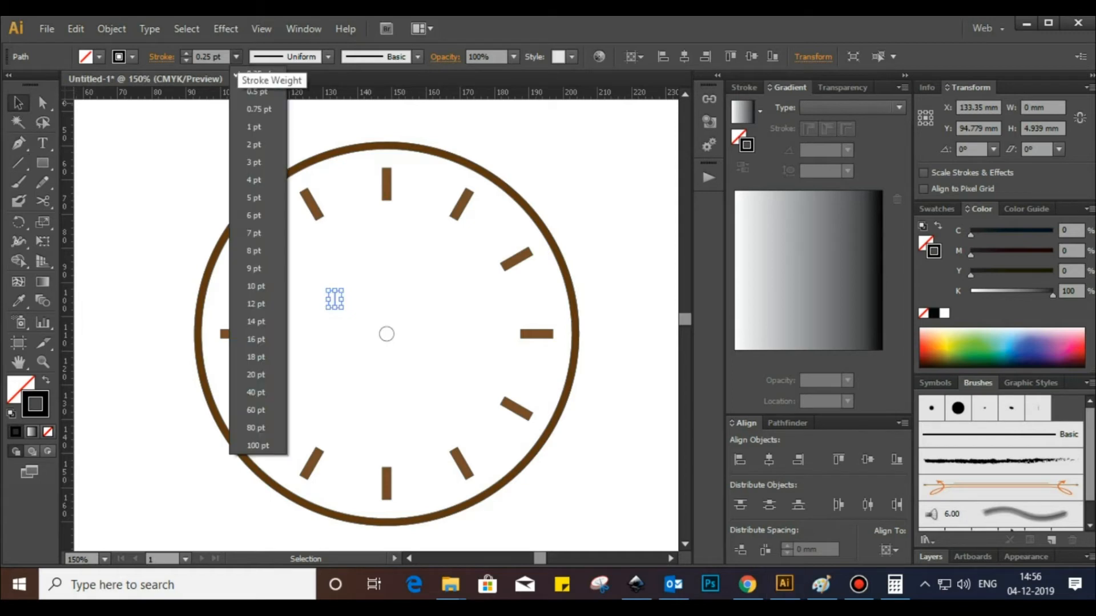
pyautogui.click(253, 127)
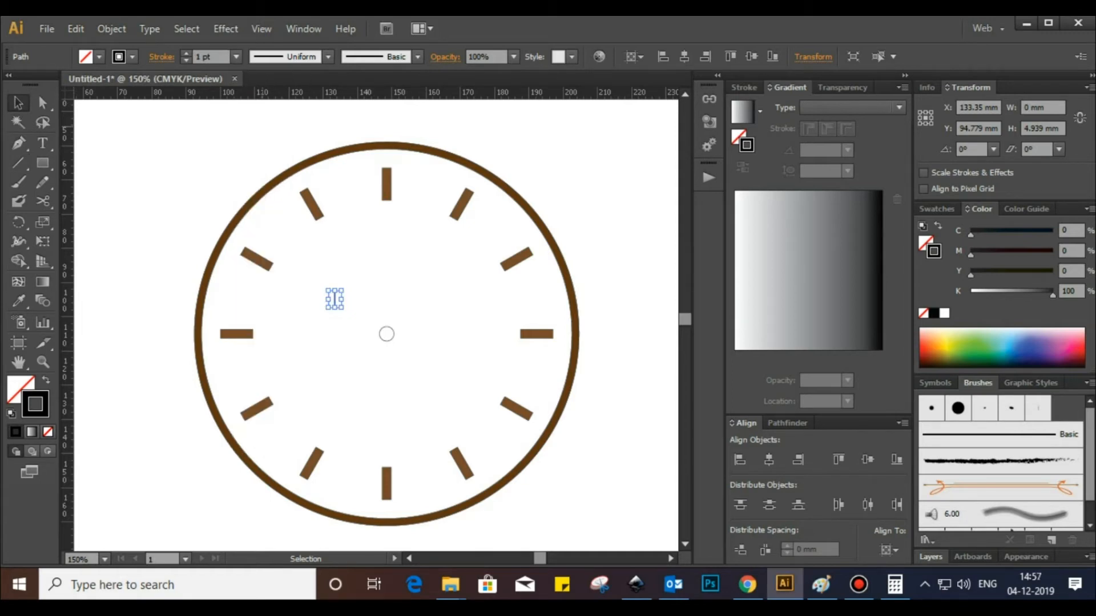
pyautogui.click(549, 220)
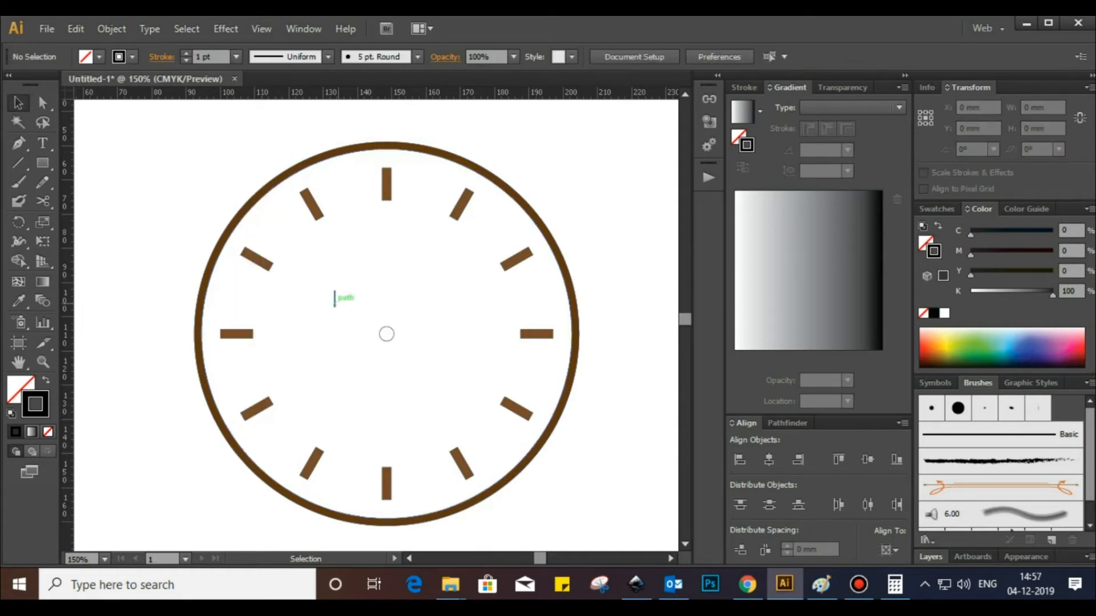
# Step: Centre the short line on the 12 o'clock marker and colour its stroke the same medium brown as the marker
pyautogui.moveTo(334, 298); pyautogui.dragTo(387, 184)
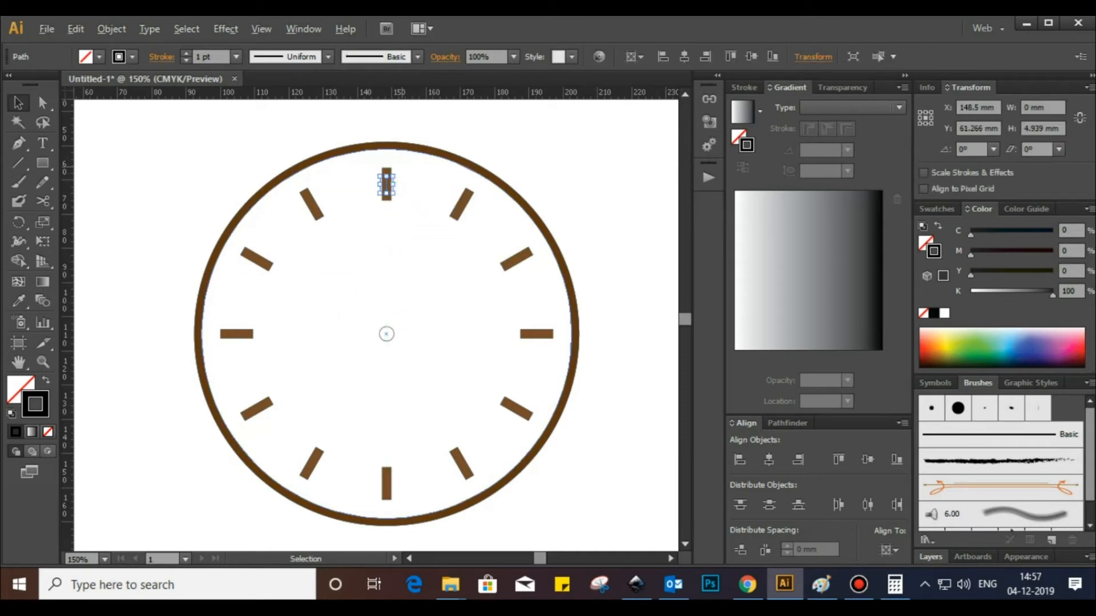
pyautogui.scroll(6, 391, 174)
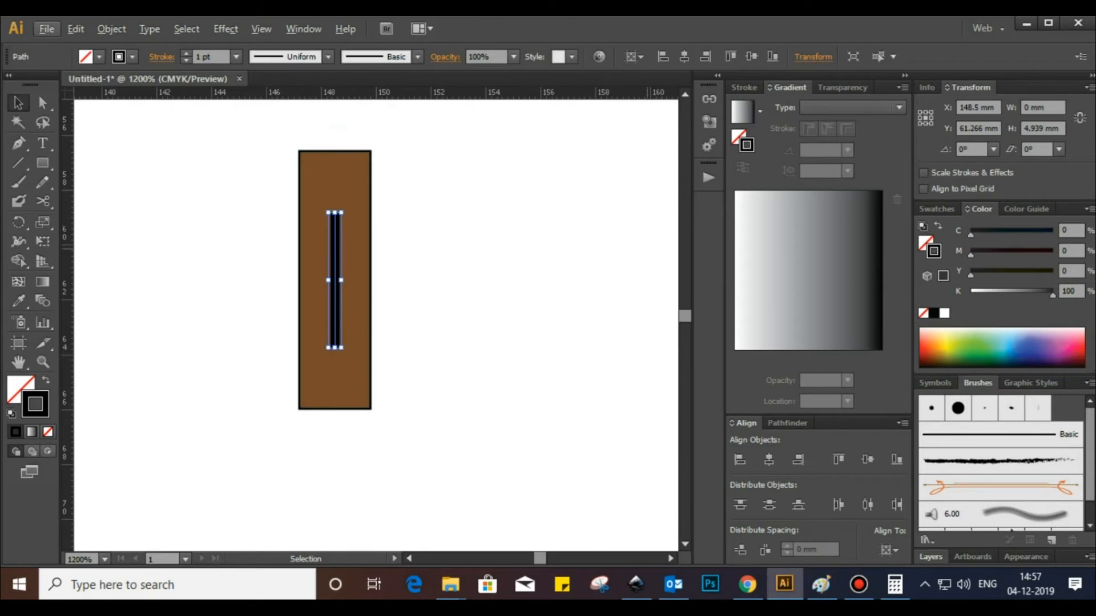
pyautogui.click(936, 209)
pyautogui.click(1060, 249)
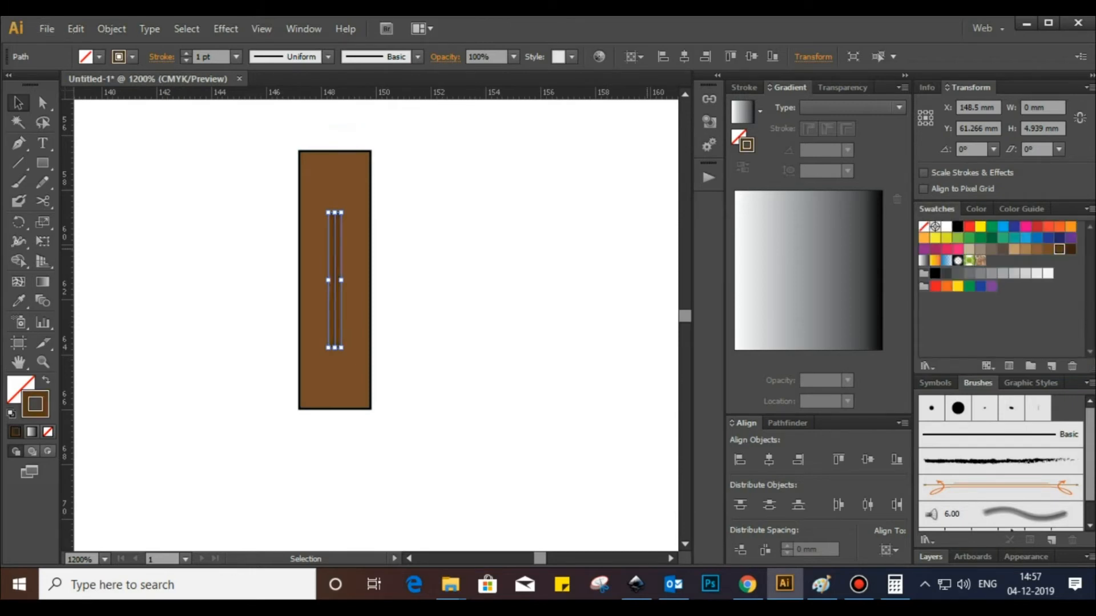
pyautogui.click(449, 261)
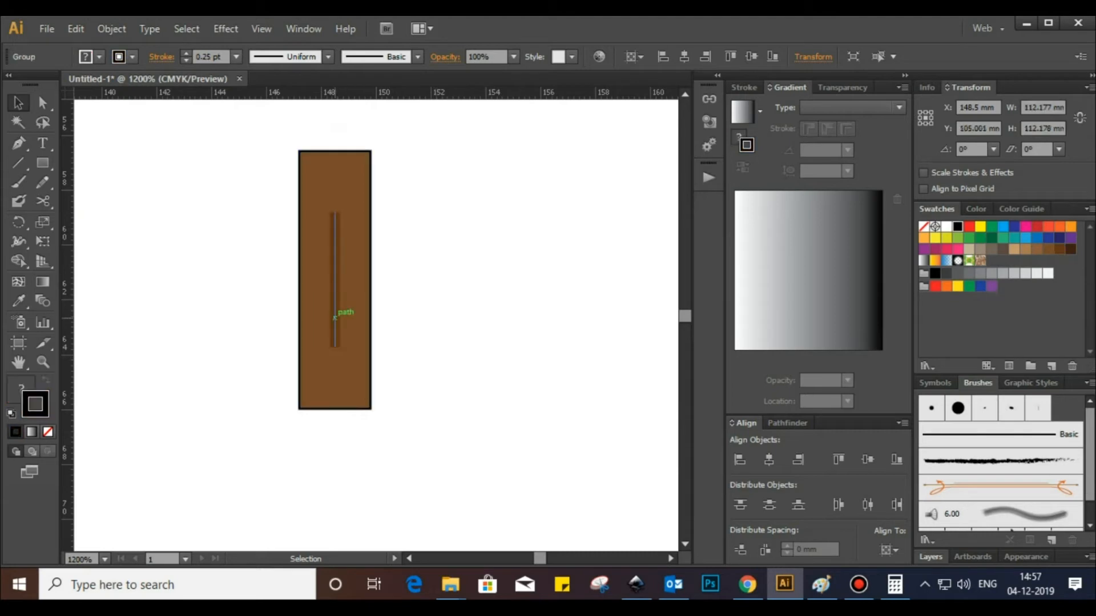
pyautogui.click(335, 318)
pyautogui.click(1037, 249)
pyautogui.click(486, 292)
pyautogui.click(335, 317)
pyautogui.click(1048, 249)
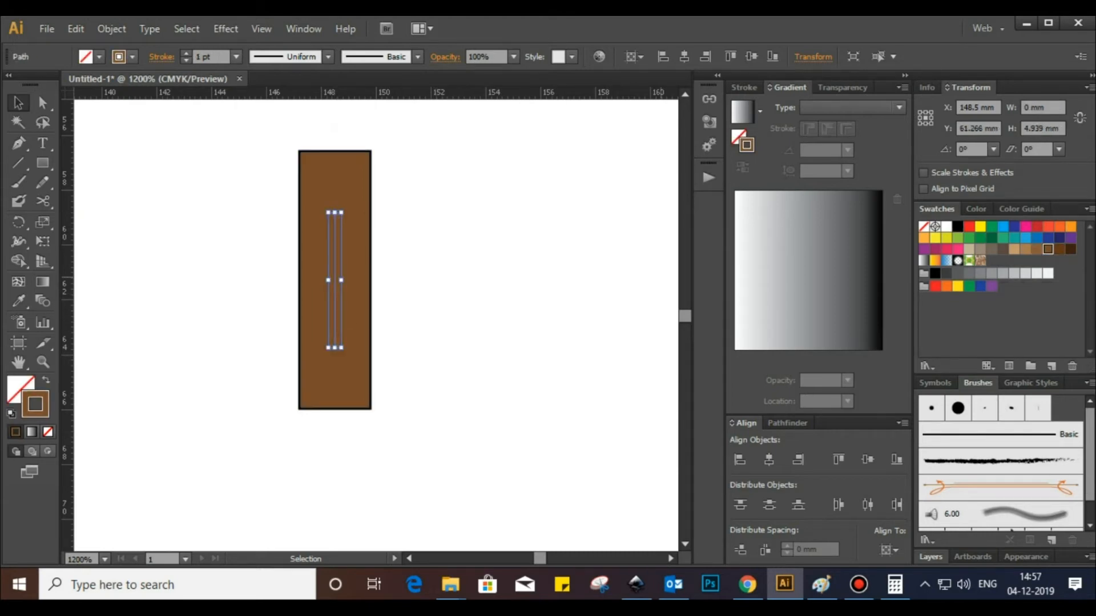
pyautogui.click(486, 277)
# Step: Make a copy of the short tick line on the 12 o'clock marker rotated 6° about the centre of the clock
pyautogui.click(337, 295)
pyautogui.scroll(-5, 351, 221)
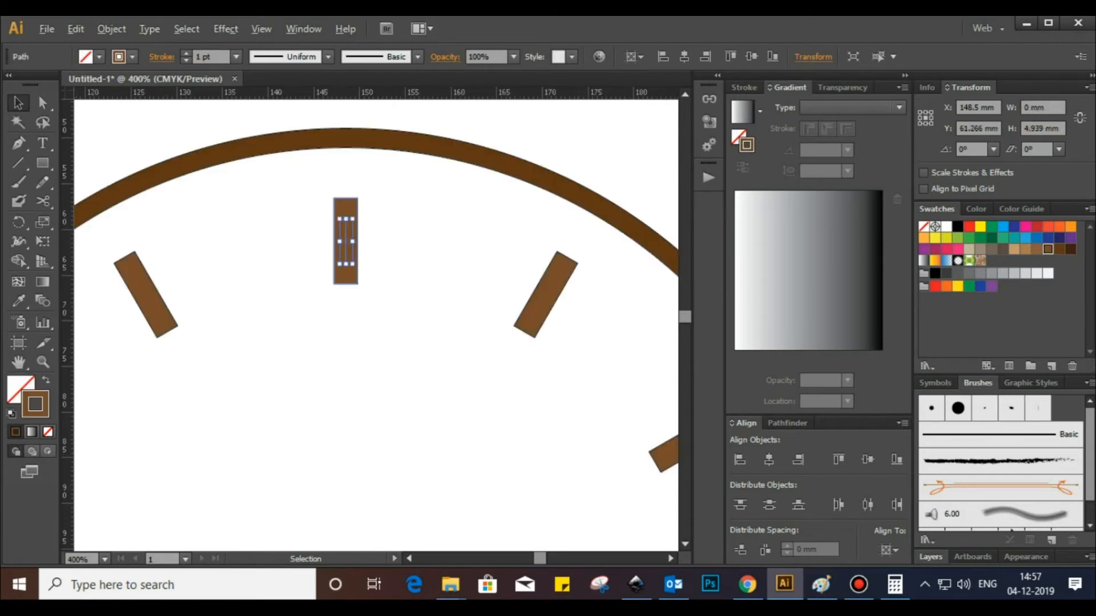
pyautogui.press('r')
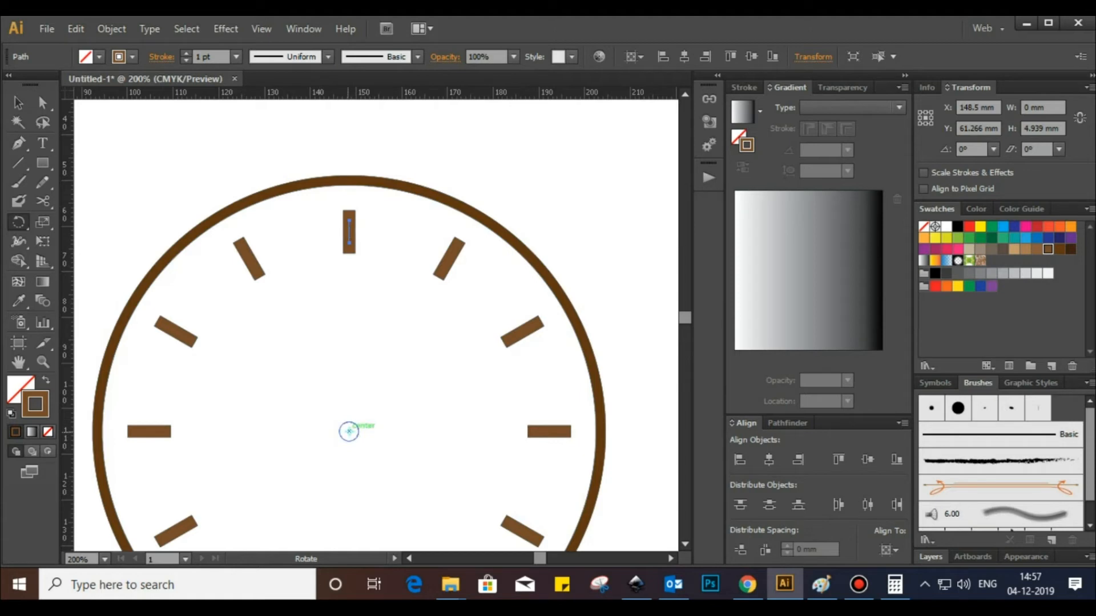
pyautogui.keyDown('alt'); pyautogui.click(349, 431); pyautogui.keyUp('alt')
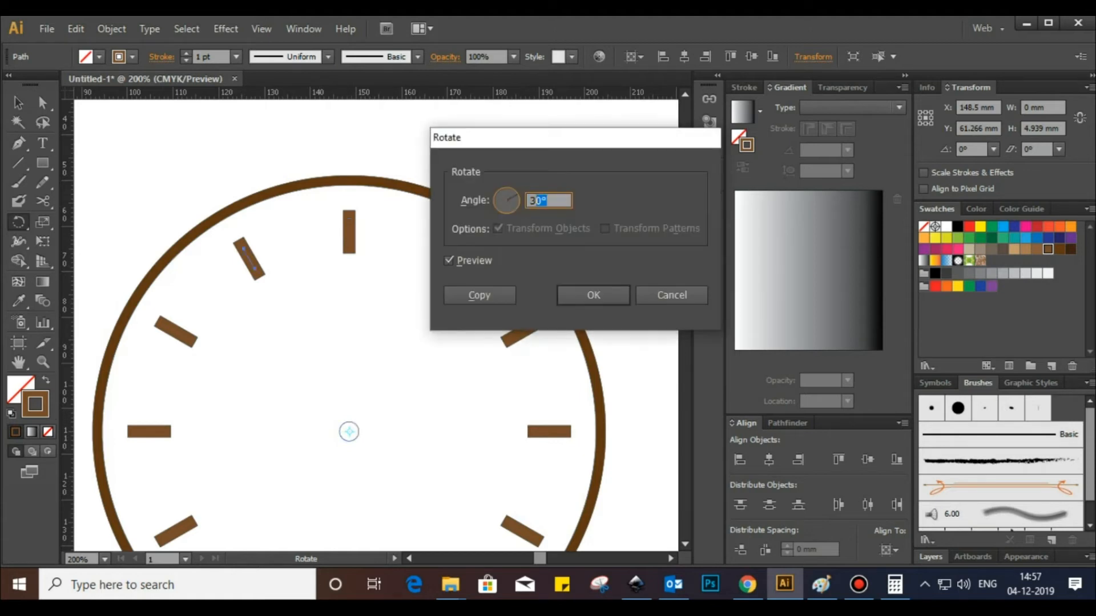
pyautogui.write('3')
pyautogui.click(449, 260)
pyautogui.click(449, 260)
pyautogui.click(479, 295)
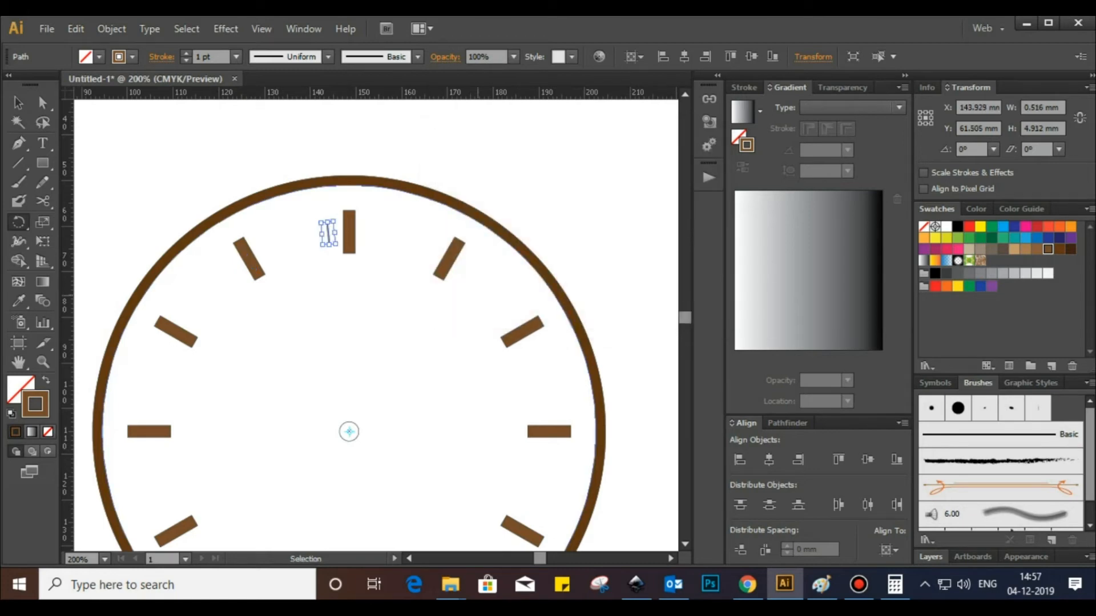
# Step: Repeat the rotated tick copy around the whole dial until every gap between the hour markers is filled, and deselect
pyautogui.hotkey('ctrl', 'd')
pyautogui.hotkey('ctrl', 'd')
pyautogui.hotkey('ctrl', 'd')
pyautogui.hotkey('ctrl', 'd')
pyautogui.hotkey('ctrl', 'd')
pyautogui.hotkey('ctrl', 'd')
pyautogui.hotkey('ctrl', 'd')
pyautogui.hotkey('ctrl', 'd')
pyautogui.hotkey('ctrl', 'd')
pyautogui.hotkey('ctrl', 'd')
pyautogui.hotkey('ctrl', 'd')
pyautogui.hotkey('ctrl', 'd')
pyautogui.hotkey('ctrl', 'd')
pyautogui.hotkey('ctrl', 'd')
pyautogui.hotkey('ctrl', 'd')
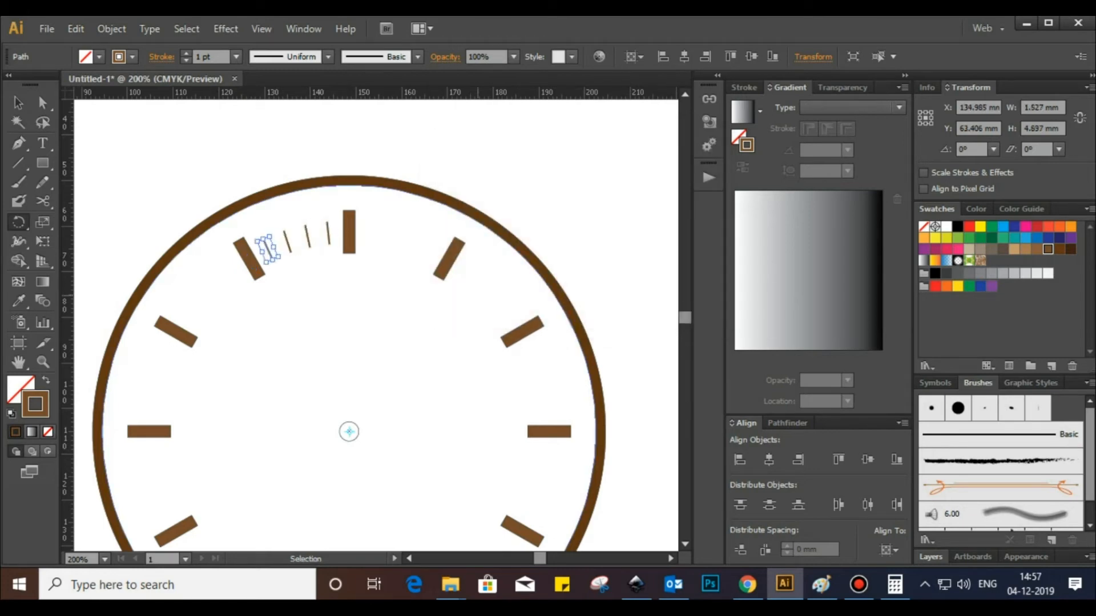
pyautogui.hotkey('ctrl', 'd')
pyautogui.hotkey('ctrl', 'd')
pyautogui.hotkey('ctrl', 'd')
pyautogui.hotkey('ctrl', 'd')
pyautogui.hotkey('ctrl', 'd')
pyautogui.hotkey('ctrl', 'd')
pyautogui.hotkey('ctrl', 'd')
pyautogui.hotkey('ctrl', 'd')
pyautogui.hotkey('ctrl', 'd')
pyautogui.hotkey('ctrl', 'd')
pyautogui.hotkey('ctrl', 'd')
pyautogui.hotkey('ctrl', 'd')
pyautogui.hotkey('ctrl', 'd')
pyautogui.hotkey('ctrl', 'd')
pyautogui.hotkey('ctrl', 'd')
pyautogui.hotkey('ctrl', 'd')
pyautogui.hotkey('ctrl', 'd')
pyautogui.hotkey('ctrl', 'd')
pyautogui.hotkey('ctrl', 'd')
pyautogui.hotkey('ctrl', 'd')
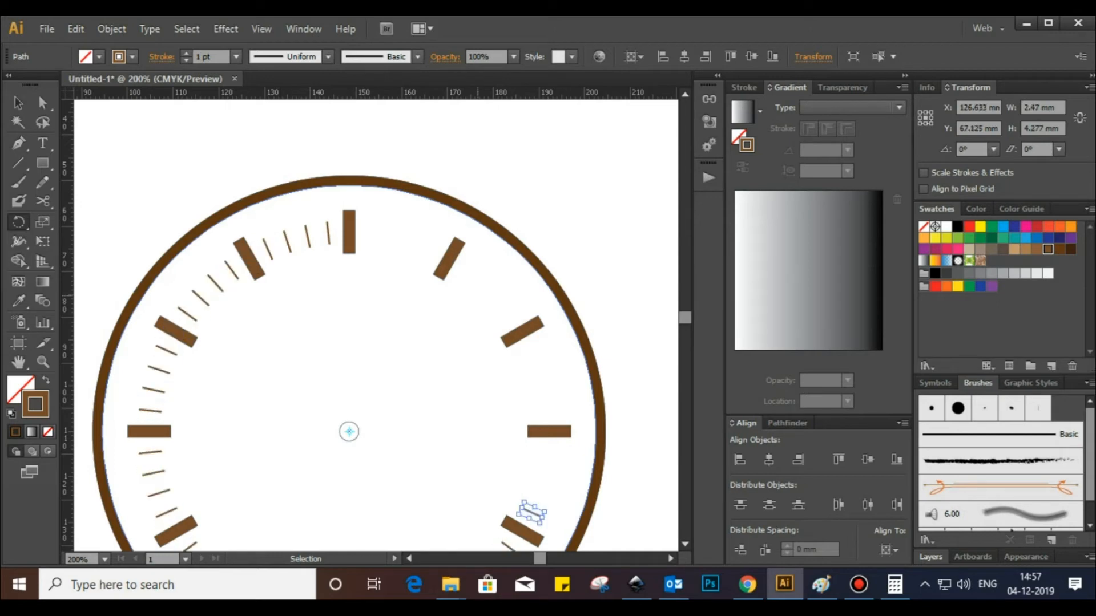
pyautogui.hotkey('ctrl', 'd')
pyautogui.hotkey('ctrl', 'd')
pyautogui.hotkey('ctrl', 'd')
pyautogui.hotkey('ctrl', 'd')
pyautogui.hotkey('ctrl', 'd')
pyautogui.click(19, 103)
pyautogui.click(564, 186)
pyautogui.scroll(-2, 494, 166)
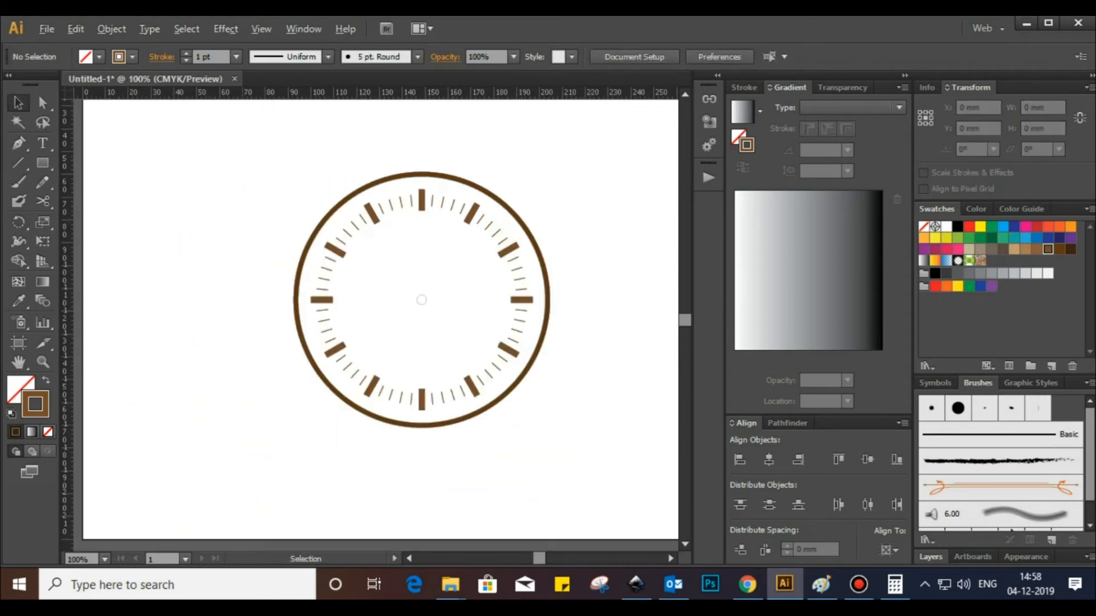
# Step: Draw a vertical line about 42 mm long inside the dial, between the 9 o'clock marker and the centre pin
pyautogui.scroll(1, 532, 181)
pyautogui.scroll(-1, 365, 320)
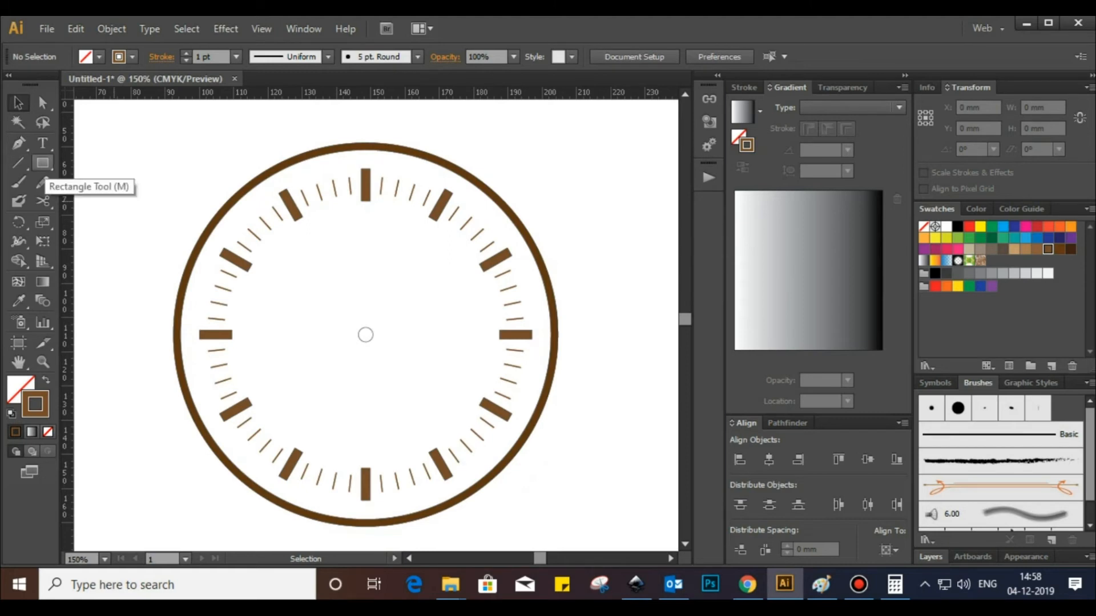
pyautogui.click(18, 162)
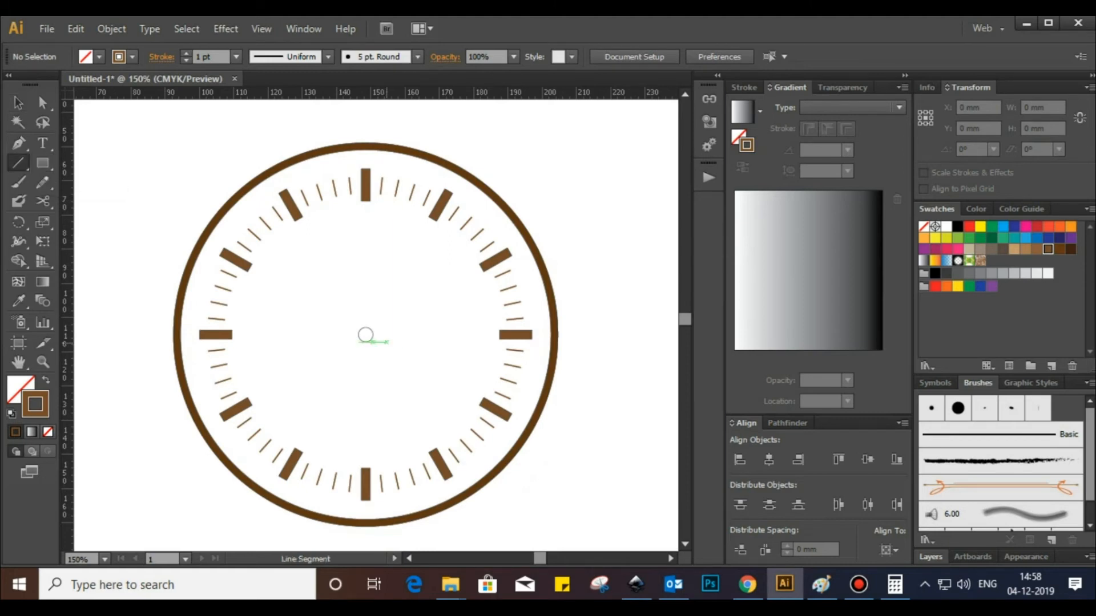
pyautogui.moveTo(302, 270); pyautogui.dragTo(302, 413)
pyautogui.press('v')
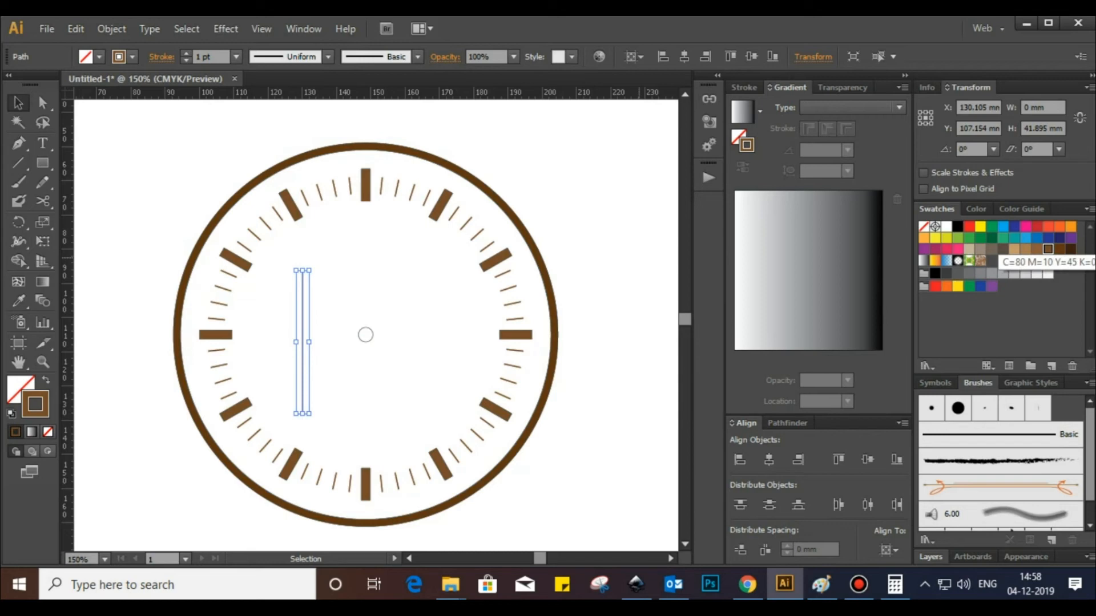
# Step: Colour the vertical line's stroke light blue and set its weight to 6 pt
pyautogui.click(1024, 238)
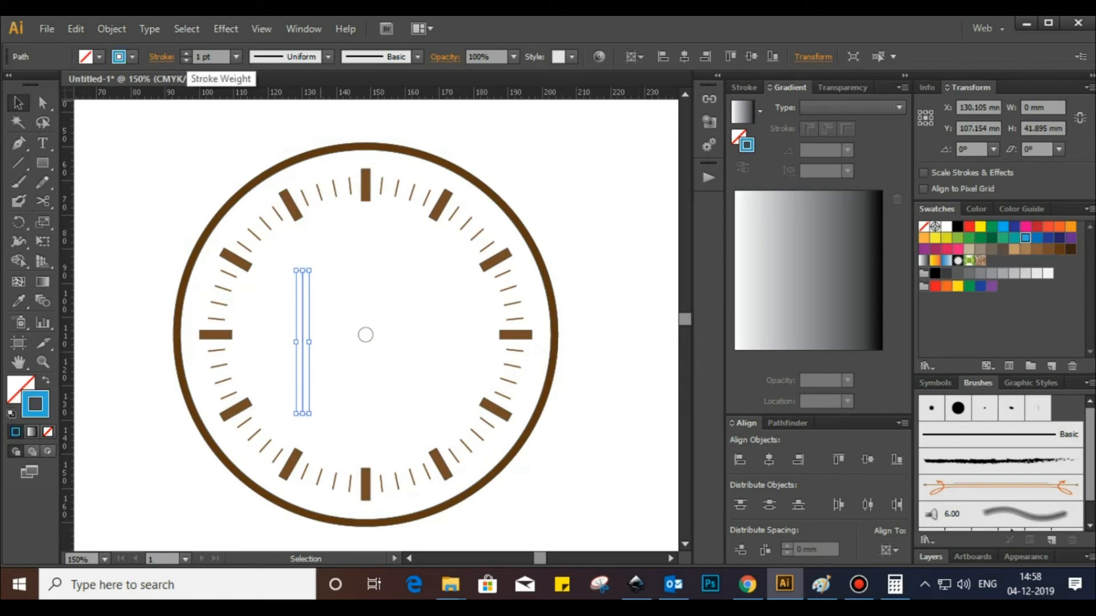
pyautogui.click(186, 53)
pyautogui.click(185, 53)
pyautogui.click(186, 53)
pyautogui.click(186, 53)
pyautogui.click(186, 53)
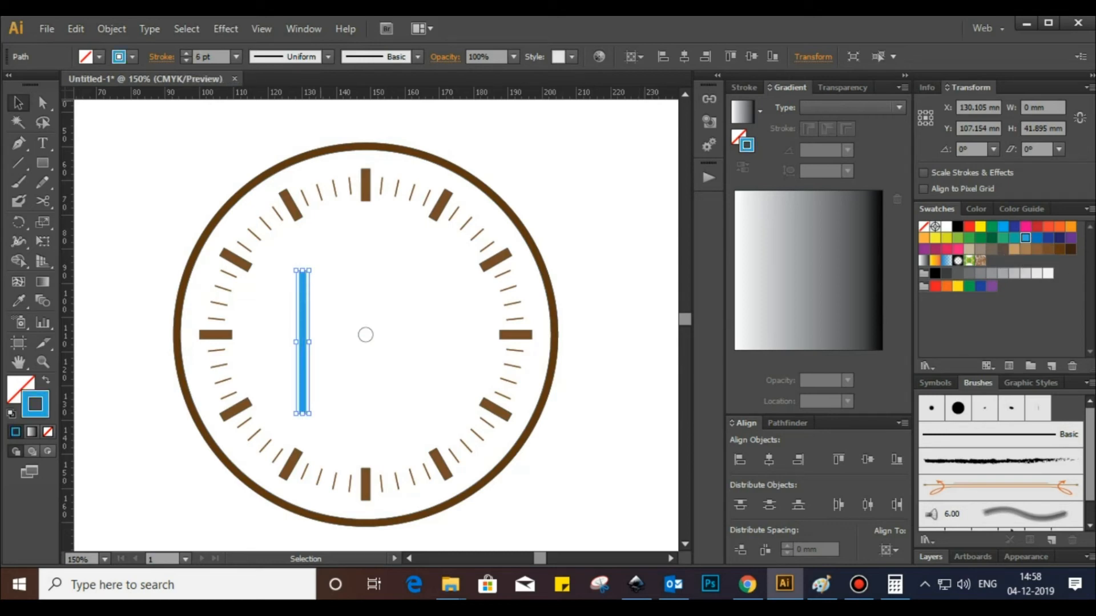
# Step: Rotate the blue hand to point towards 10 o'clock and place it across the centre pin
pyautogui.click(366, 335)
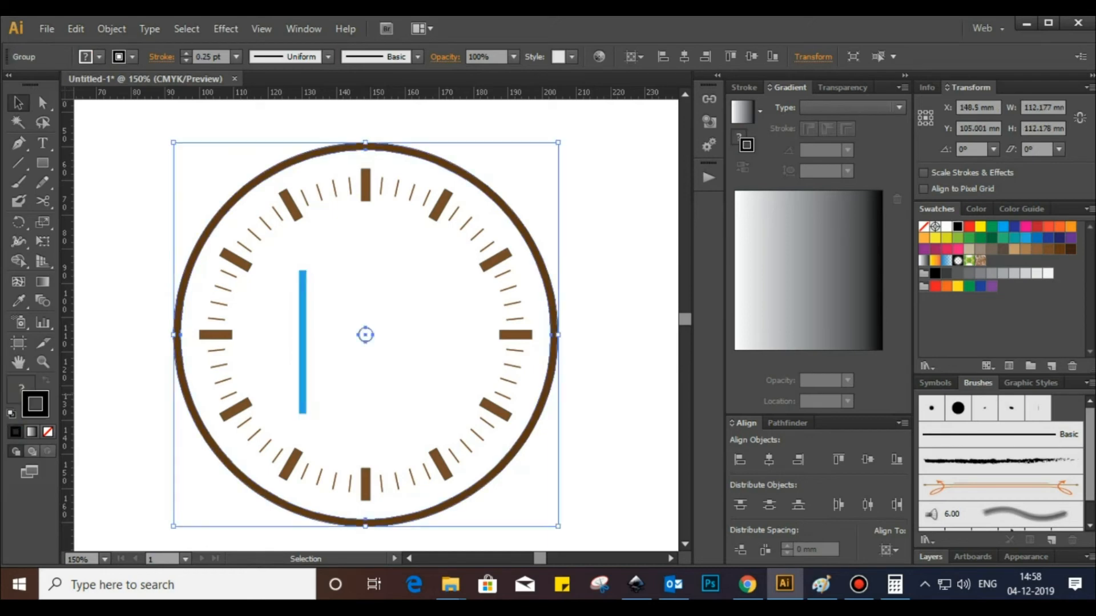
pyautogui.click(302, 393)
pyautogui.moveTo(308, 406); pyautogui.dragTo(381, 346)
pyautogui.click(412, 343)
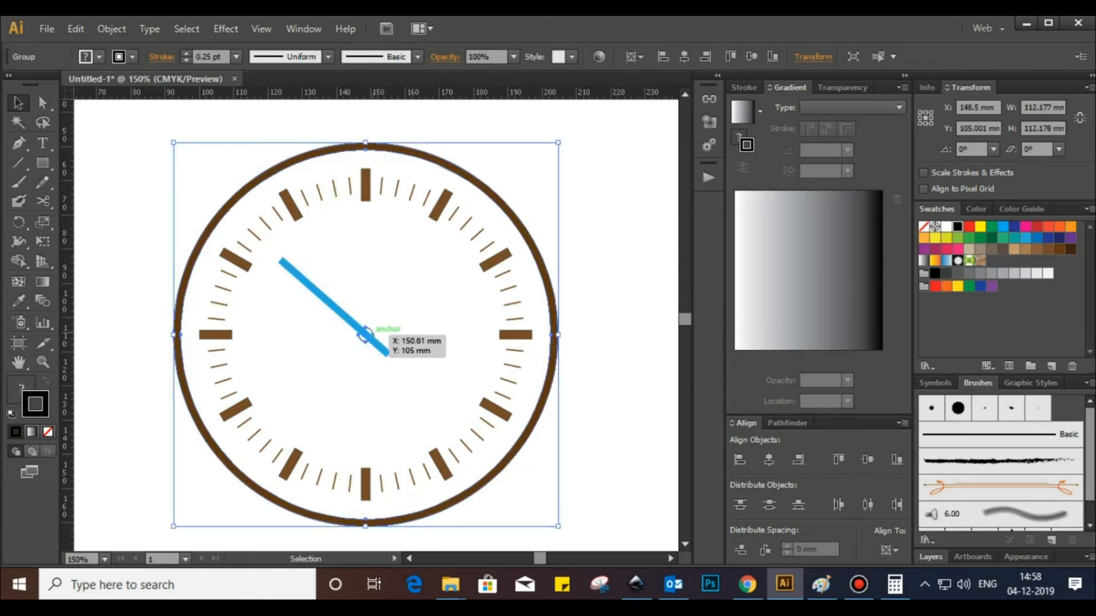
# Step: Isolate the clock face group, fill the centre pin with dark brown and leave isolation mode
pyautogui.doubleClick(365, 335)
pyautogui.click(365, 334)
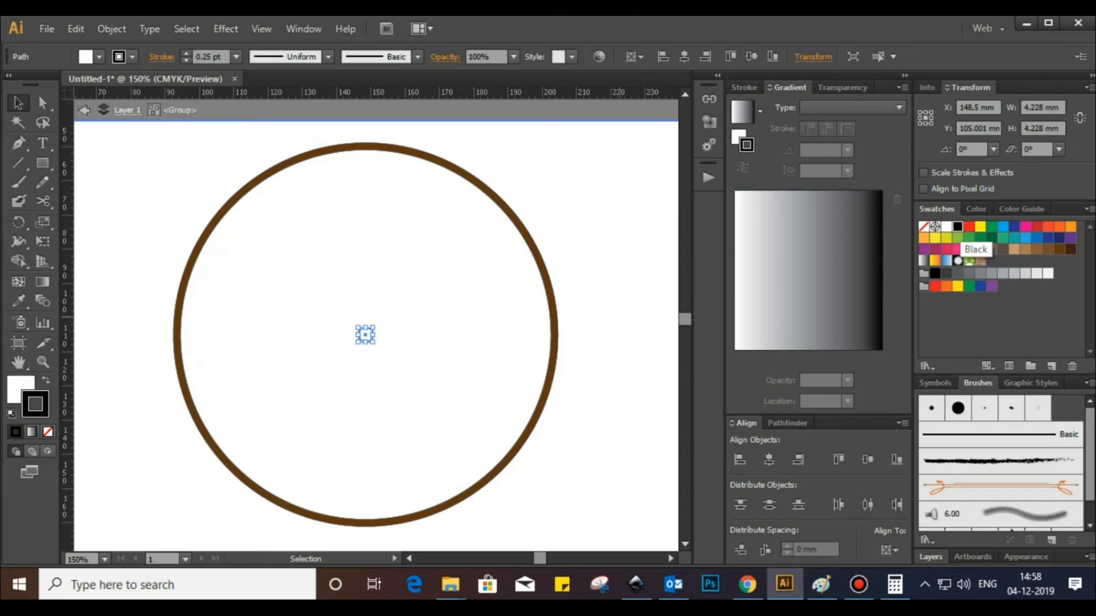
pyautogui.click(21, 390)
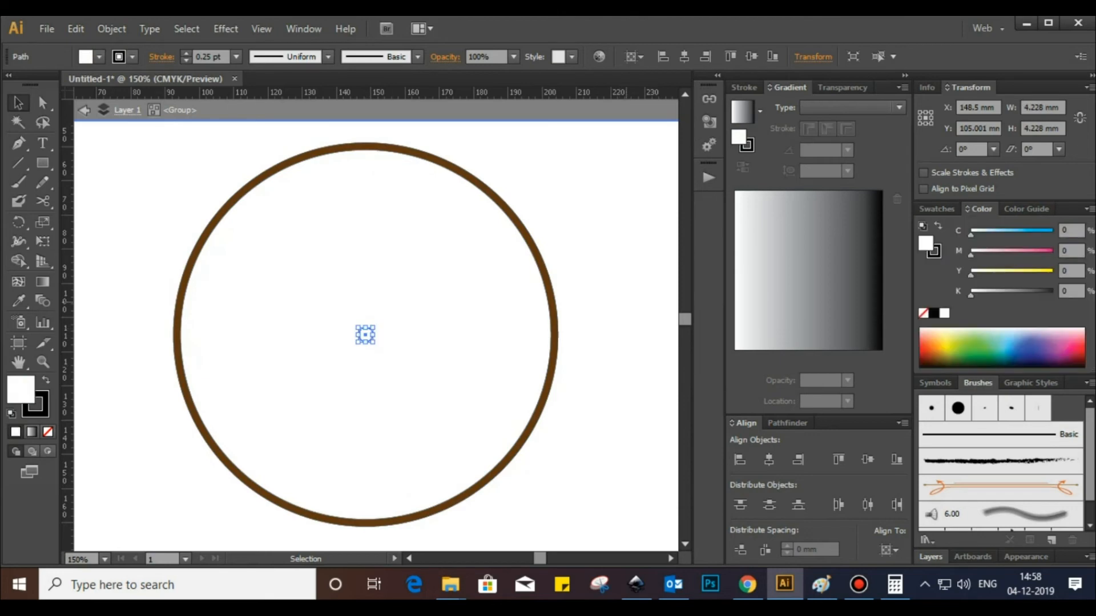
pyautogui.click(936, 209)
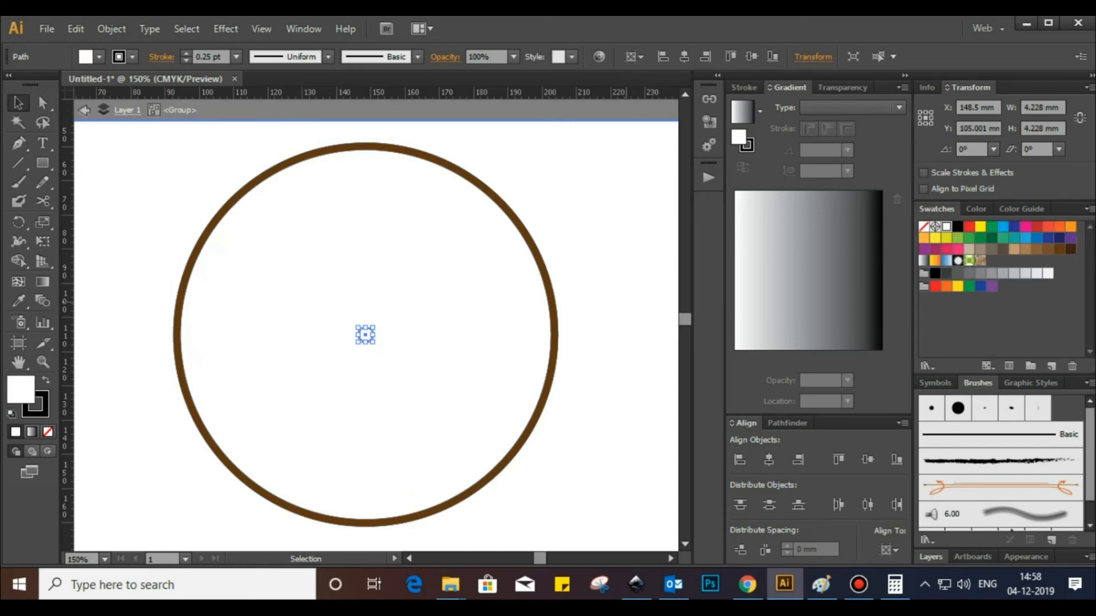
pyautogui.click(1059, 249)
pyautogui.click(223, 450)
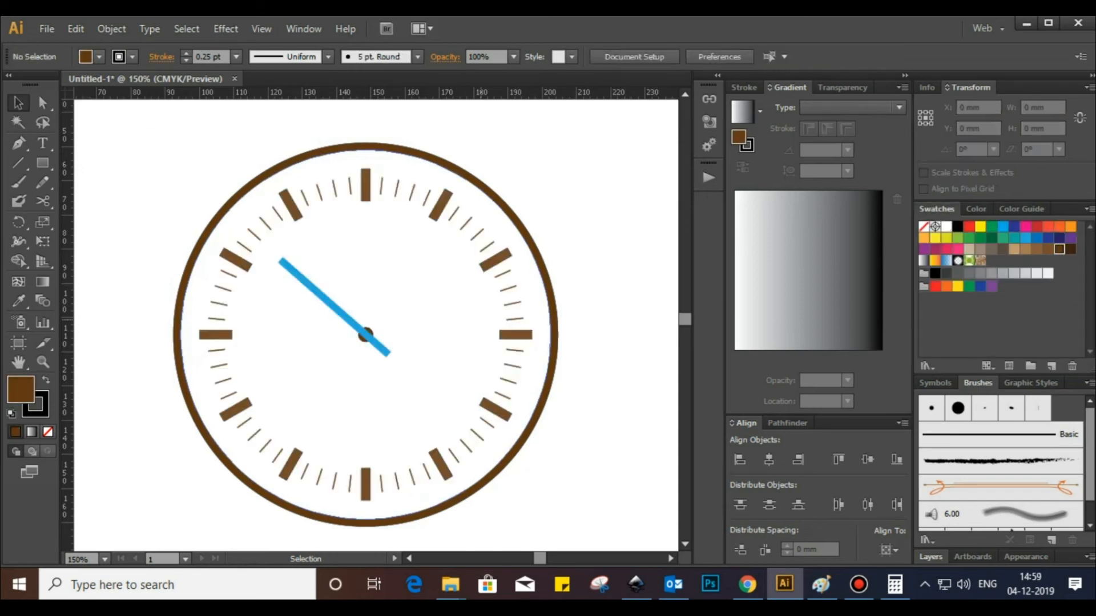
# Step: Paste a copy of the blue hand in front and reflect it across the vertical axis
pyautogui.hotkey('ctrl', '+')
pyautogui.hotkey('ctrl', '+')
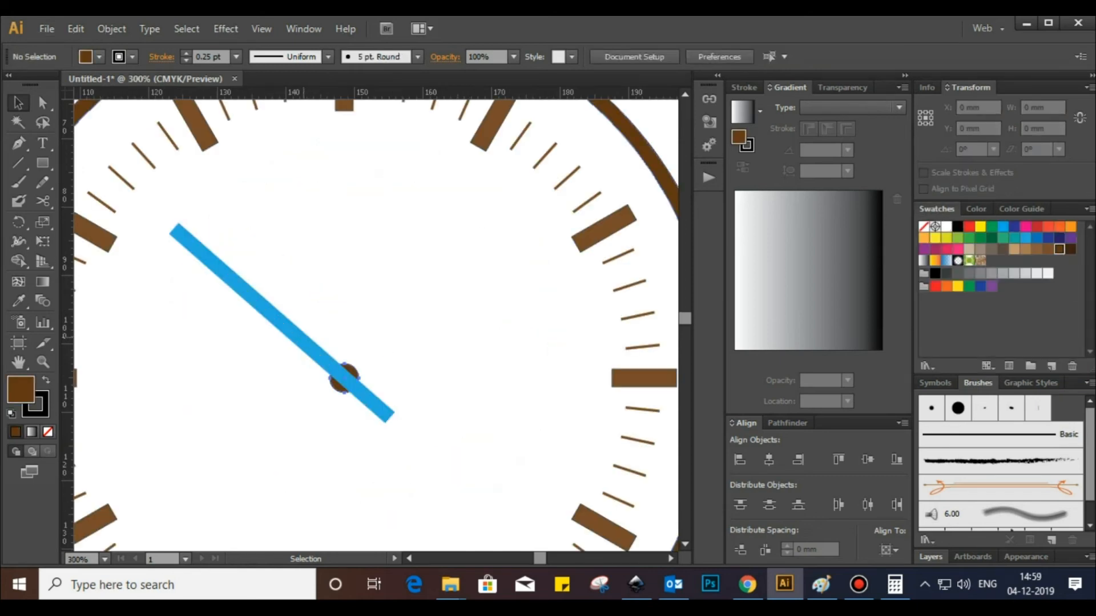
pyautogui.click(303, 341)
pyautogui.click(303, 342)
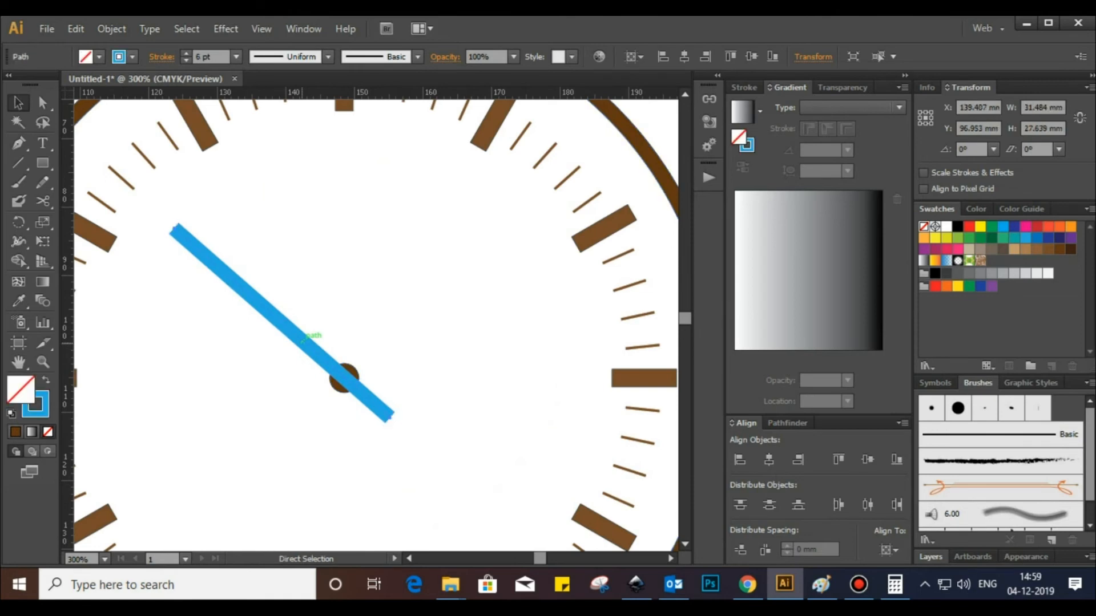
pyautogui.rightClick(266, 308)
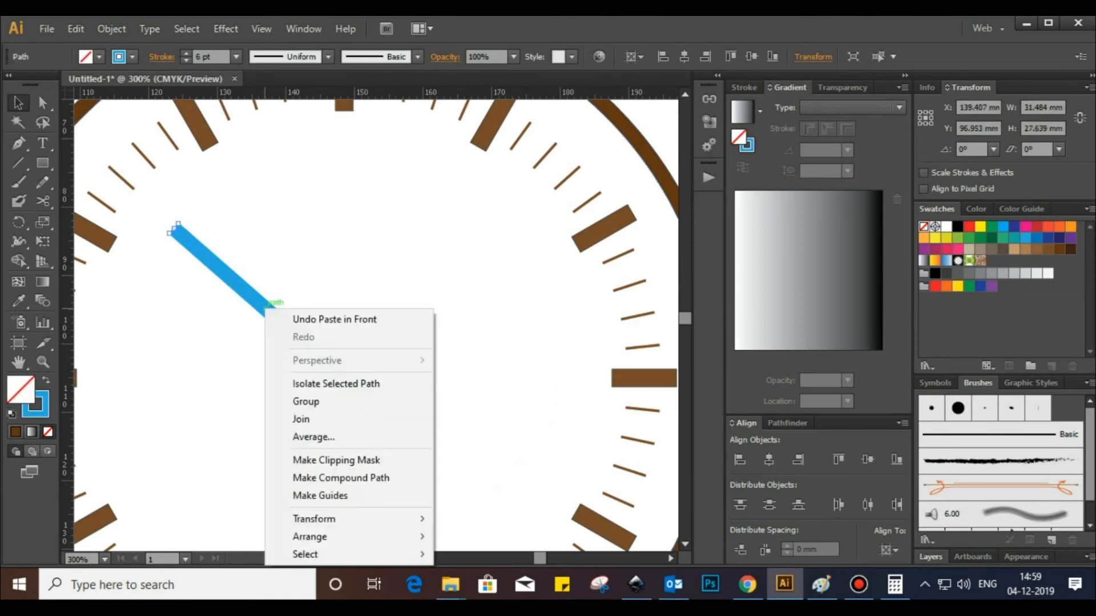
pyautogui.moveTo(313, 518)
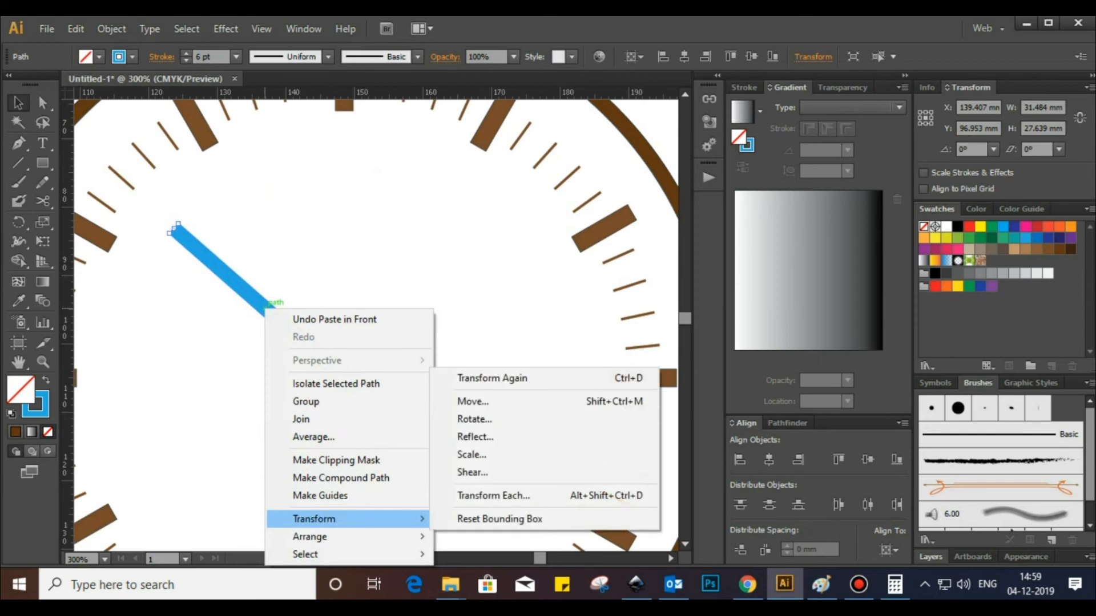
pyautogui.click(475, 437)
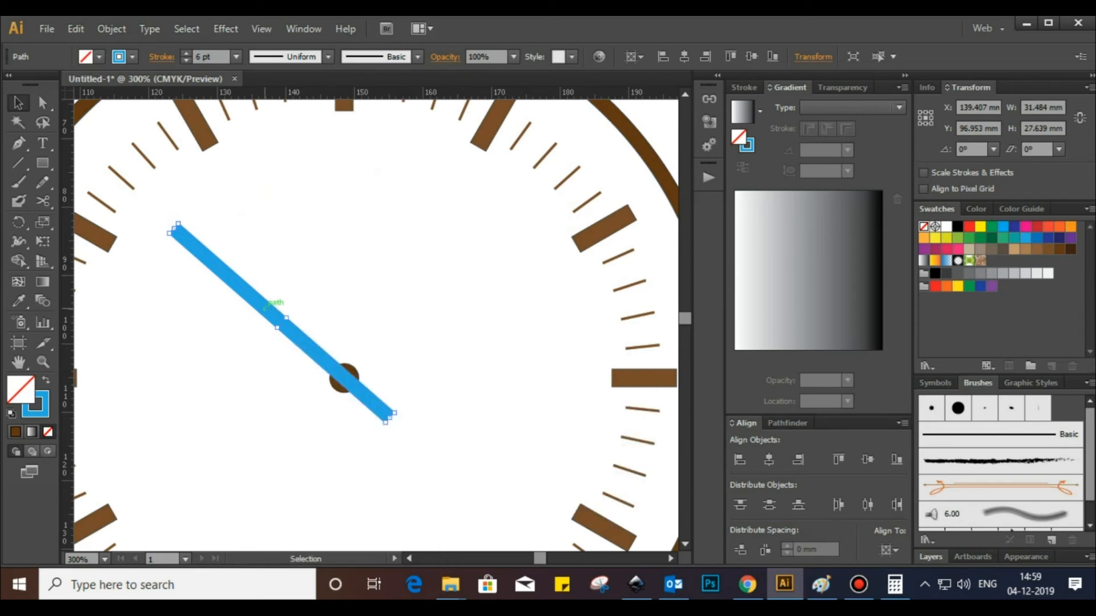
pyautogui.click(756, 367)
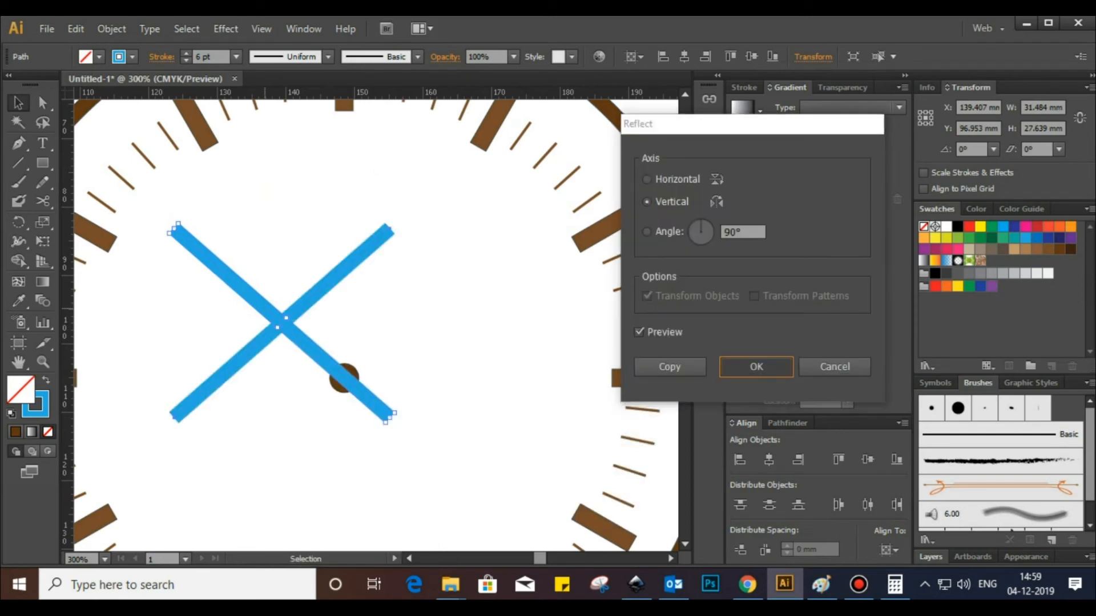
# Step: Move the reflected hand over the centre pin and lengthen it towards the ticks between 1 and 2 o'clock
pyautogui.moveTo(243, 358); pyautogui.dragTo(368, 367)
pyautogui.moveTo(514, 236); pyautogui.dragTo(553, 194)
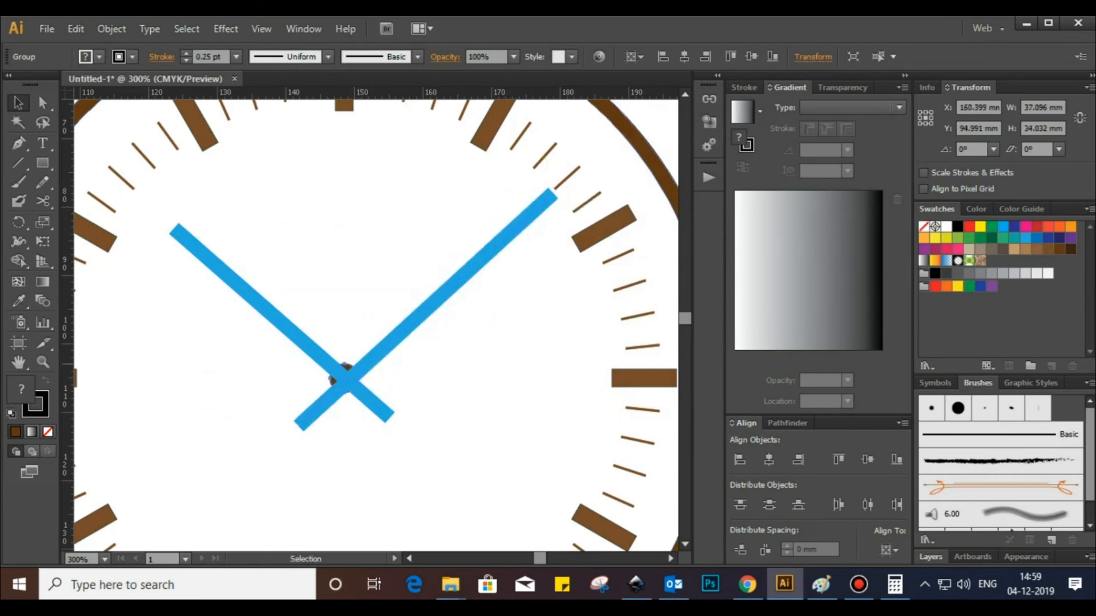
# Step: Draw a vertical second hand about 41 mm long through the centre pin and set its stroke weight to 2 pt
pyautogui.scroll(-2, 444, 313)
pyautogui.scroll(1, 444, 266)
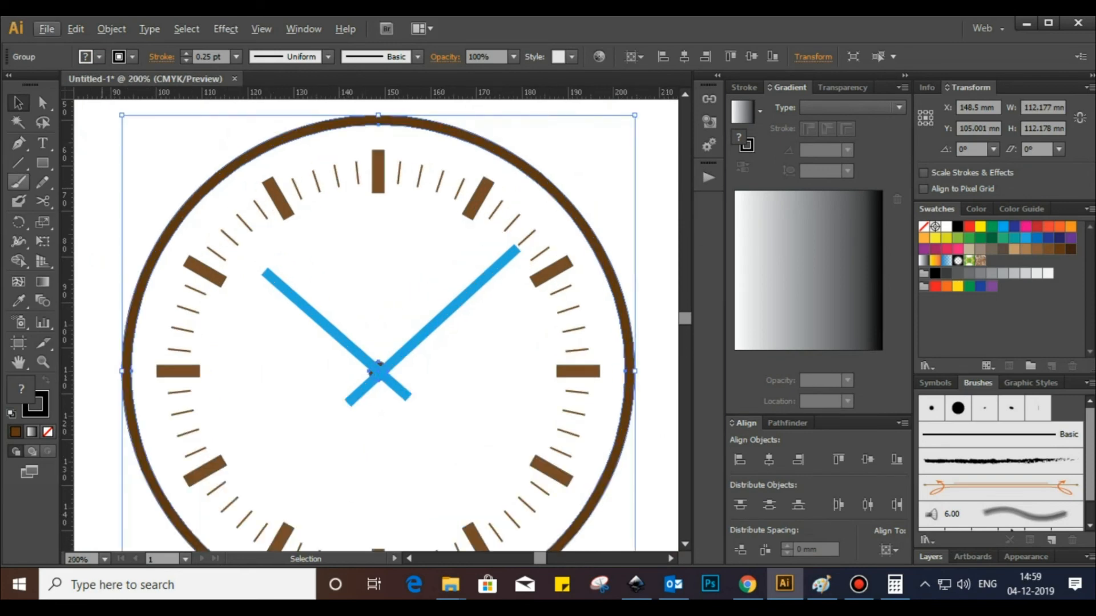
pyautogui.click(19, 163)
pyautogui.moveTo(378, 334); pyautogui.dragTo(378, 522)
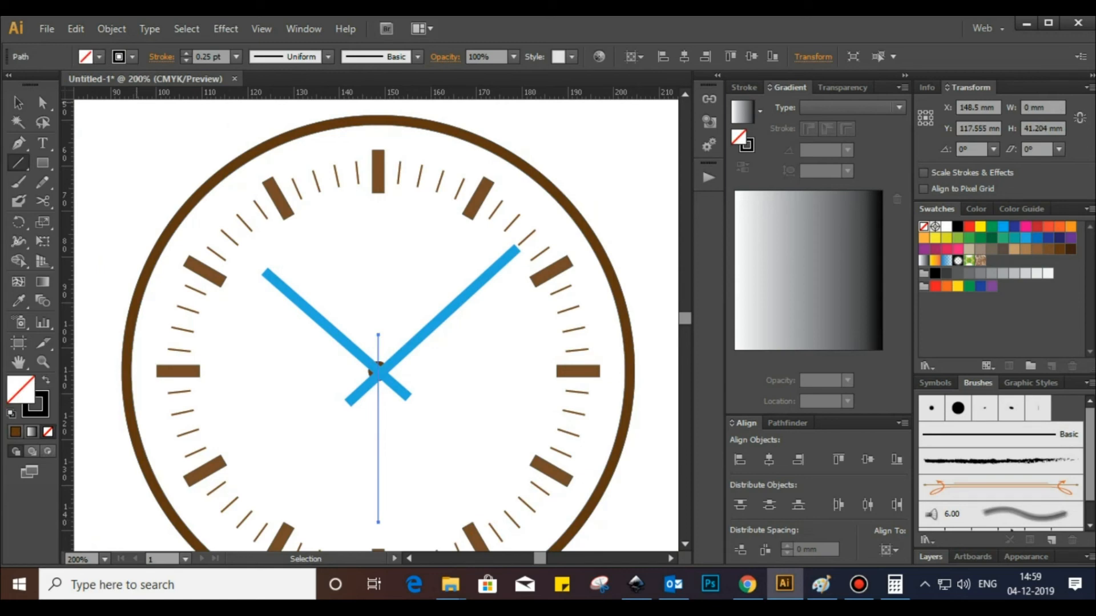
pyautogui.click(185, 53)
pyautogui.click(185, 54)
pyautogui.click(186, 53)
pyautogui.click(186, 53)
pyautogui.click(18, 103)
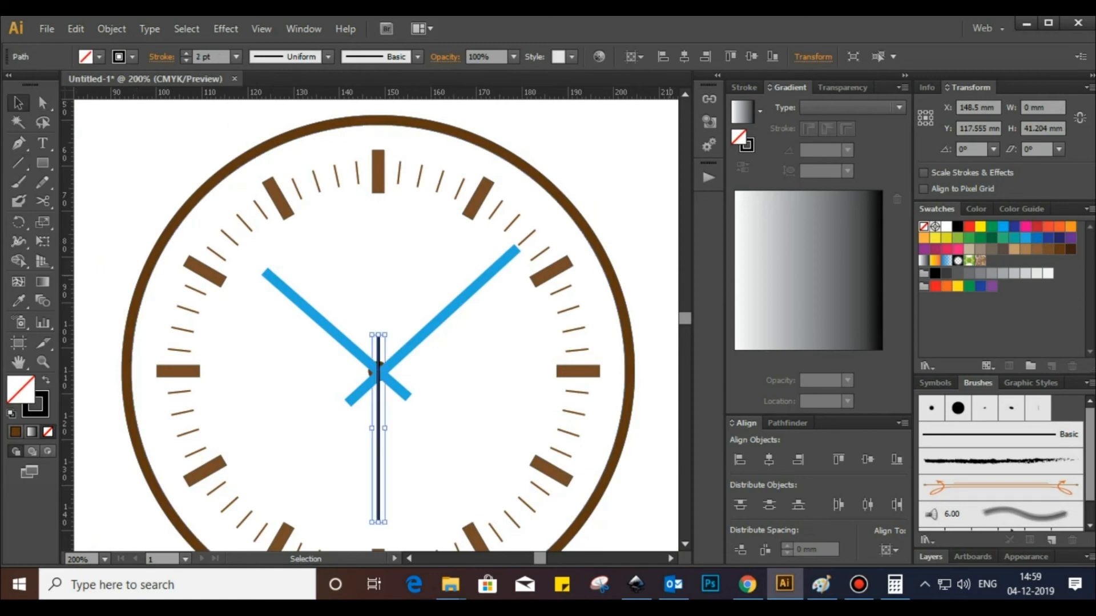
# Step: Colour the second hand's stroke the same light blue as the other hands and deselect it
pyautogui.click(1024, 238)
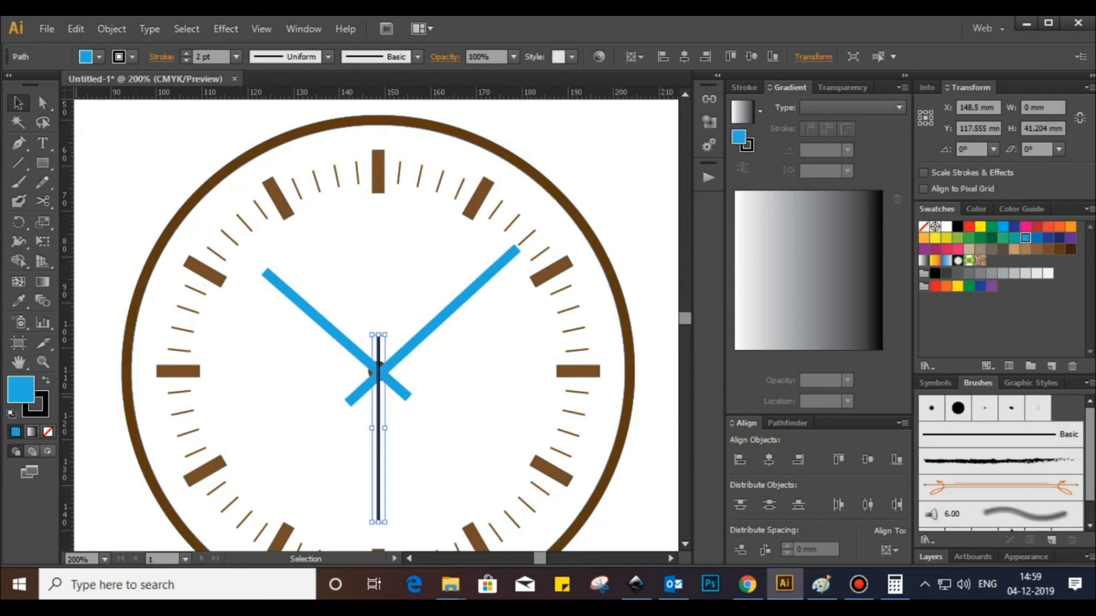
pyautogui.press('x')
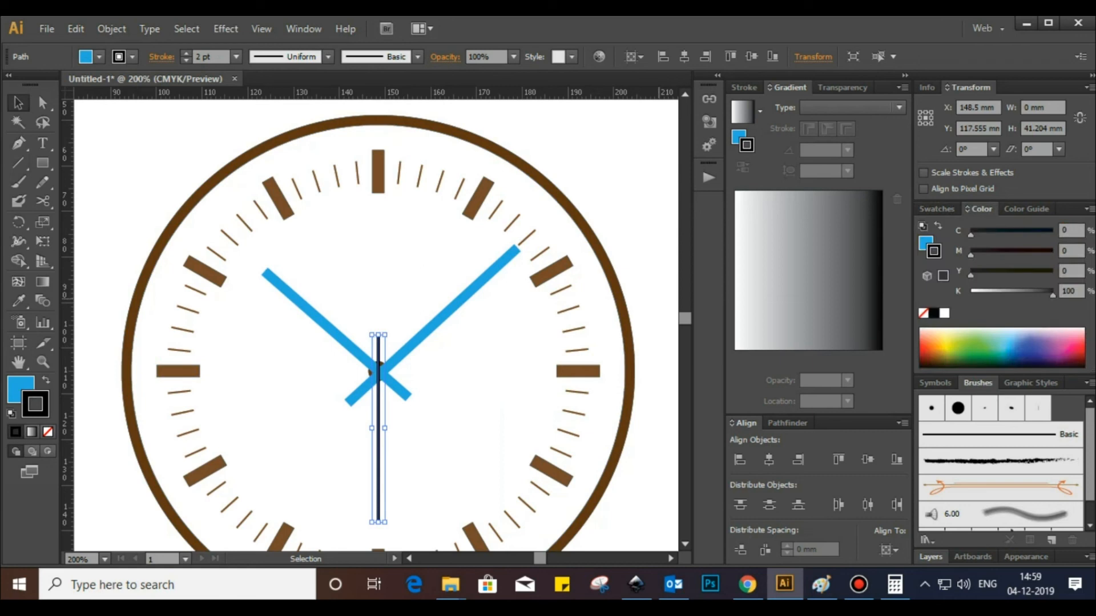
pyautogui.press('x')
pyautogui.hotkey('shift', 'x')
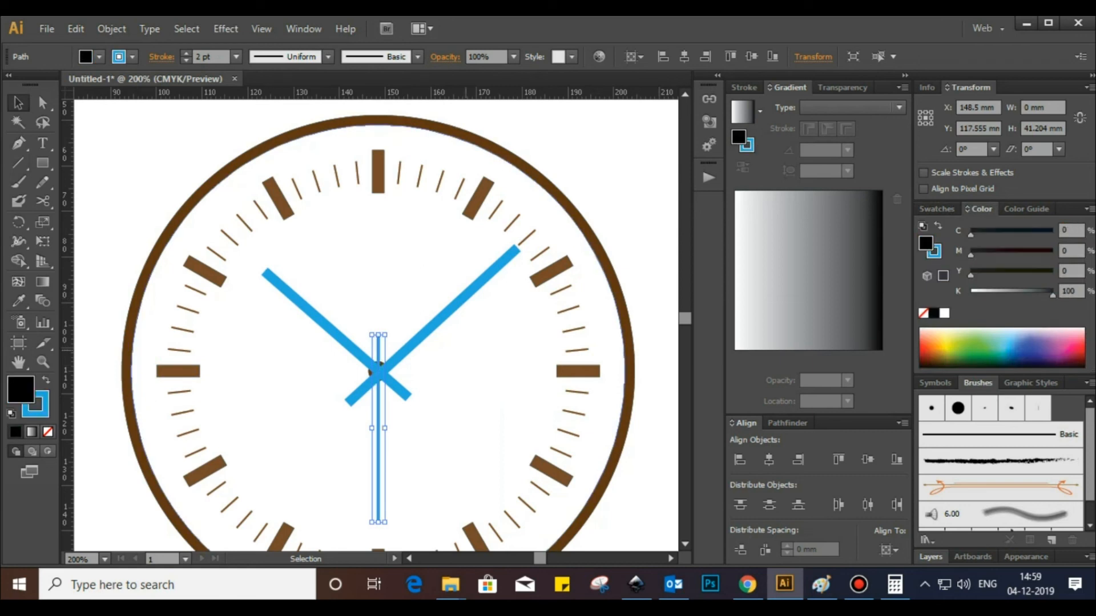
pyautogui.hotkey('ctrl', 'shift', 'a')
pyautogui.scroll(2, 371, 360)
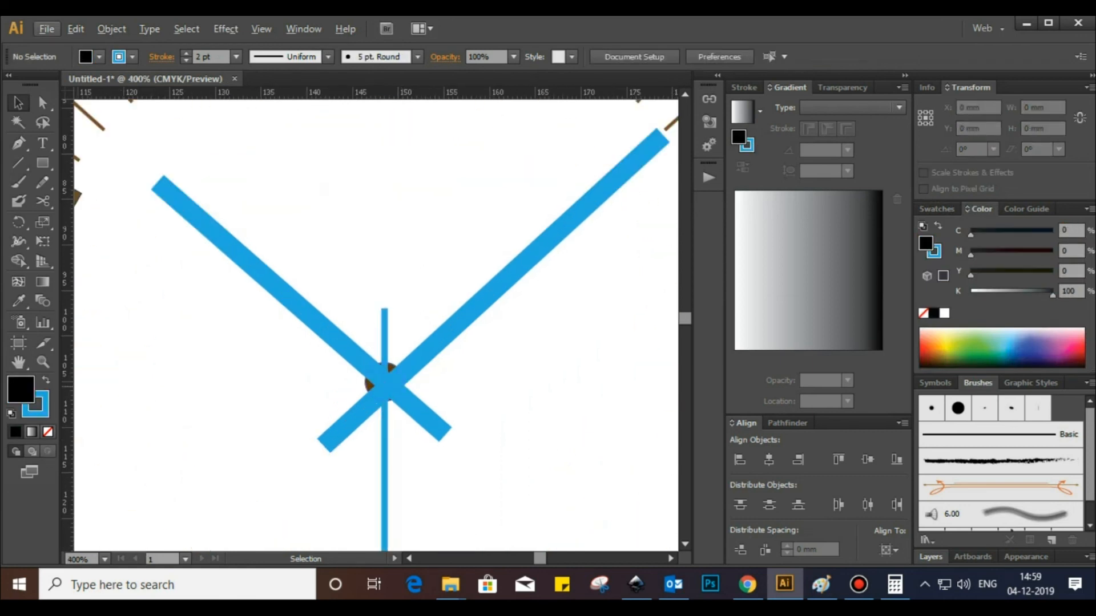
pyautogui.click(392, 366)
pyautogui.click(384, 324)
pyautogui.click(347, 337)
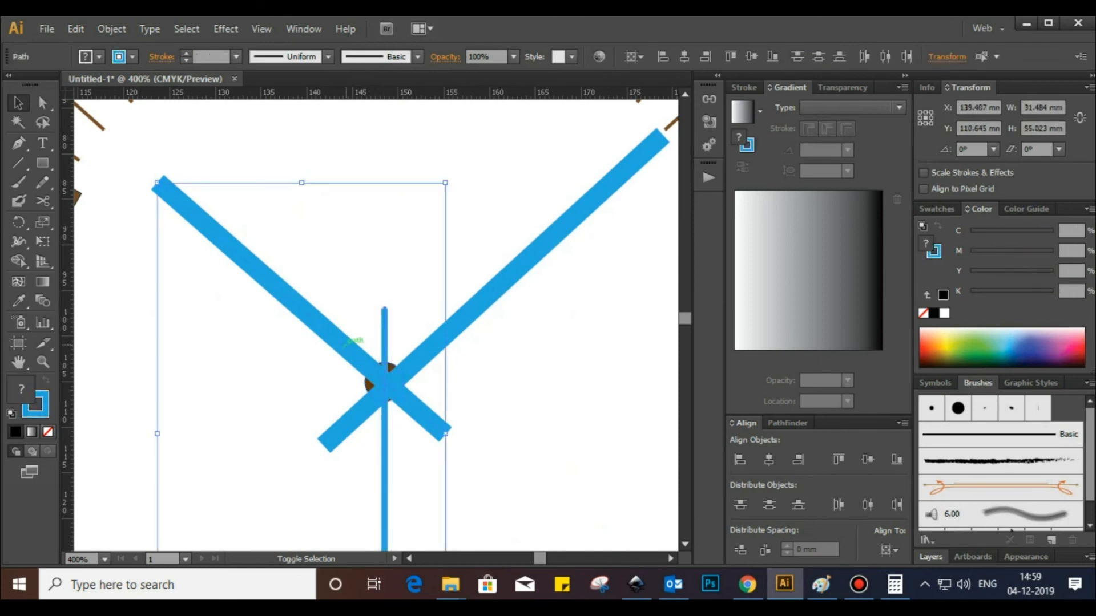
pyautogui.press('a')
pyautogui.press('v')
# Step: Try to bring the brown centre pin in front of the blue hands while isolated inside its group
pyautogui.click(372, 381)
pyautogui.doubleClick(372, 381)
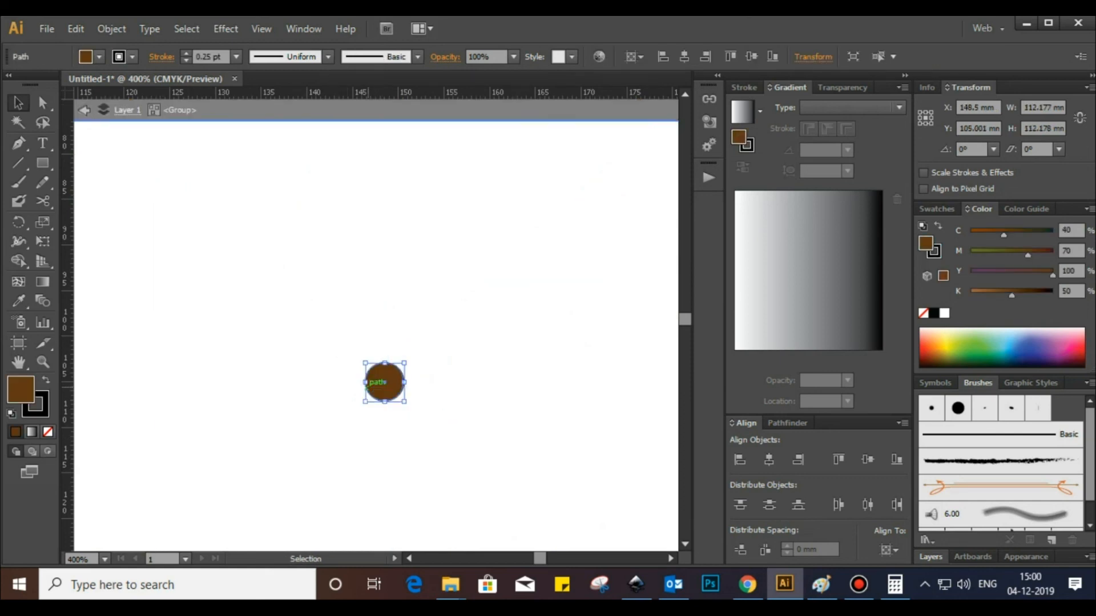
pyautogui.press('ctrl')
pyautogui.doubleClick(323, 387)
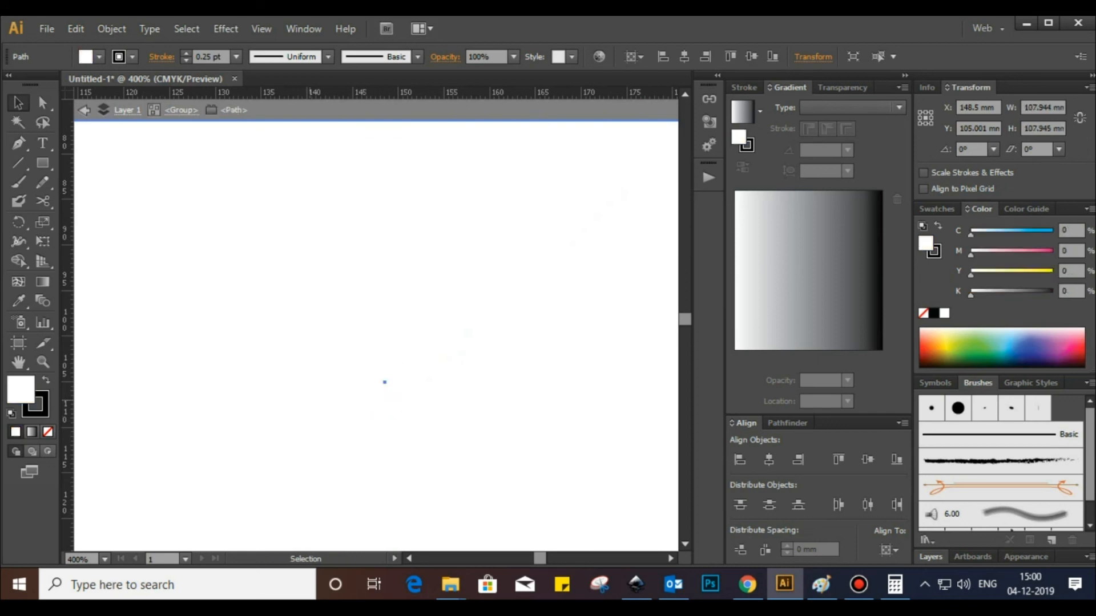
pyautogui.scroll(-3, 323, 387)
pyautogui.press('Escape')
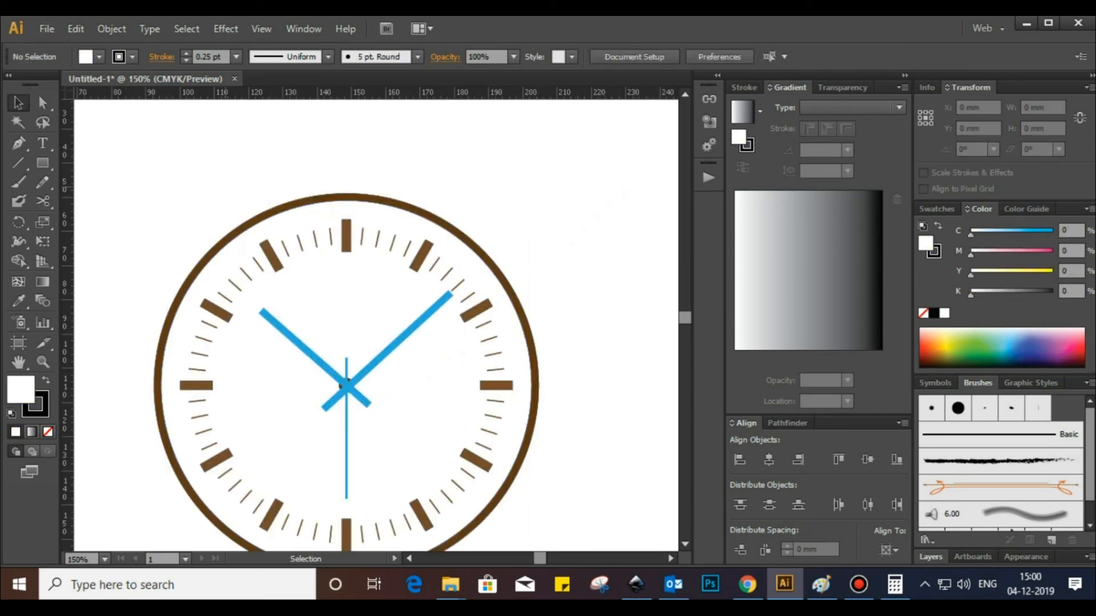
# Step: Ungroup the group that holds the brown outer ring and the centre pin
pyautogui.moveTo(225, 187); pyautogui.dragTo(325, 246)
pyautogui.rightClick(314, 228)
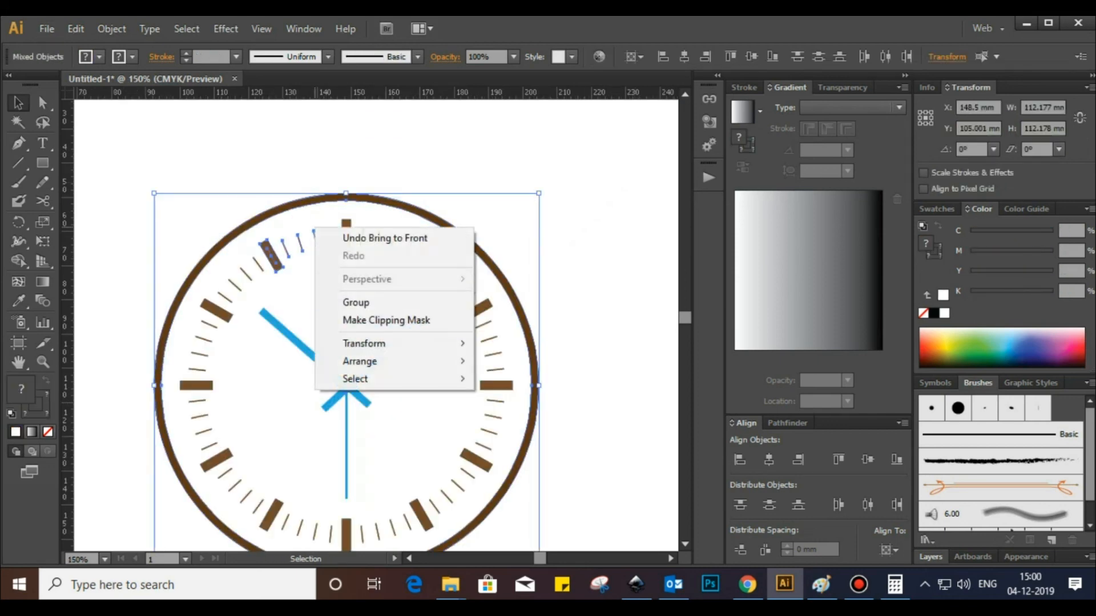
pyautogui.click(543, 398)
pyautogui.click(534, 401)
pyautogui.rightClick(532, 408)
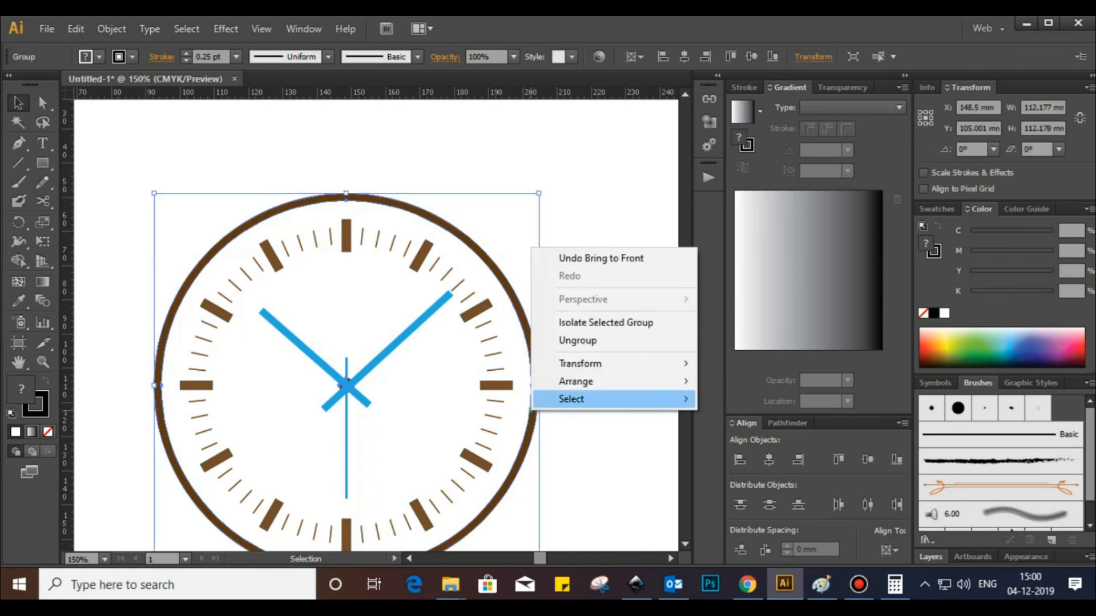
pyautogui.click(577, 340)
pyautogui.click(577, 340)
# Step: Bring the brown centre pin to the front of the three blue hands and deselect it
pyautogui.scroll(3, 354, 392)
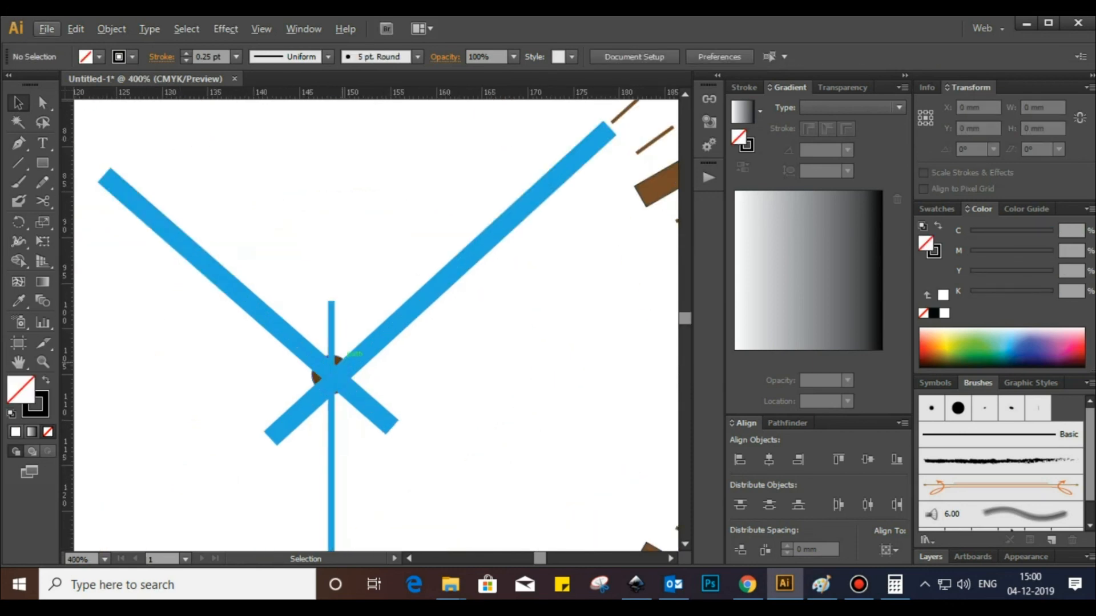
pyautogui.click(339, 360)
pyautogui.hotkey('ctrl', 'shift', ']')
pyautogui.click(399, 376)
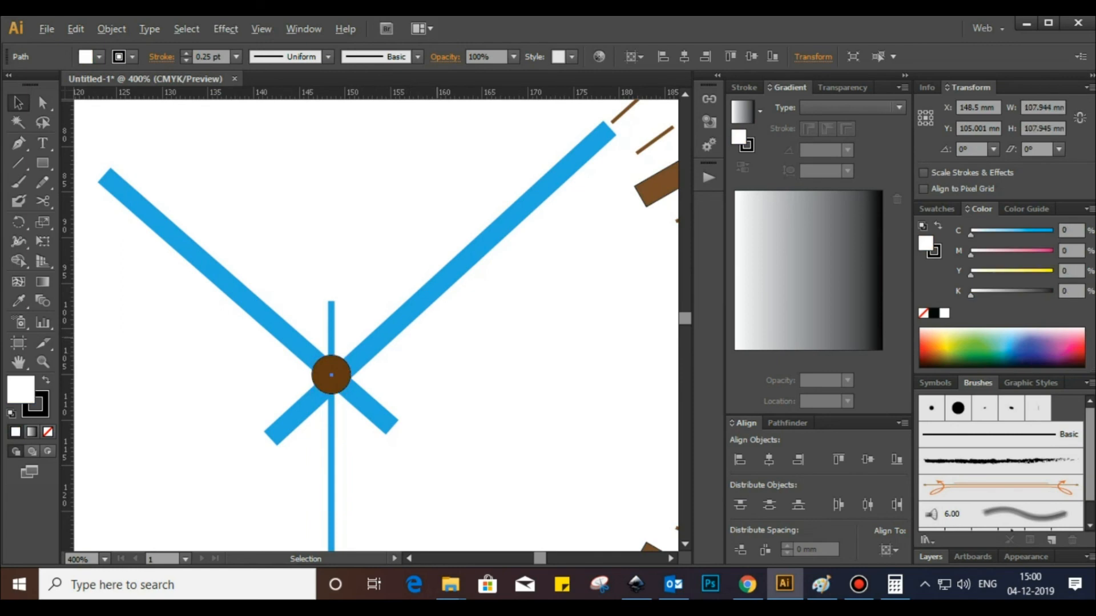
pyautogui.scroll(-3, 433, 331)
pyautogui.click(605, 343)
pyautogui.moveTo(605, 343); pyautogui.dragTo(579, 325)
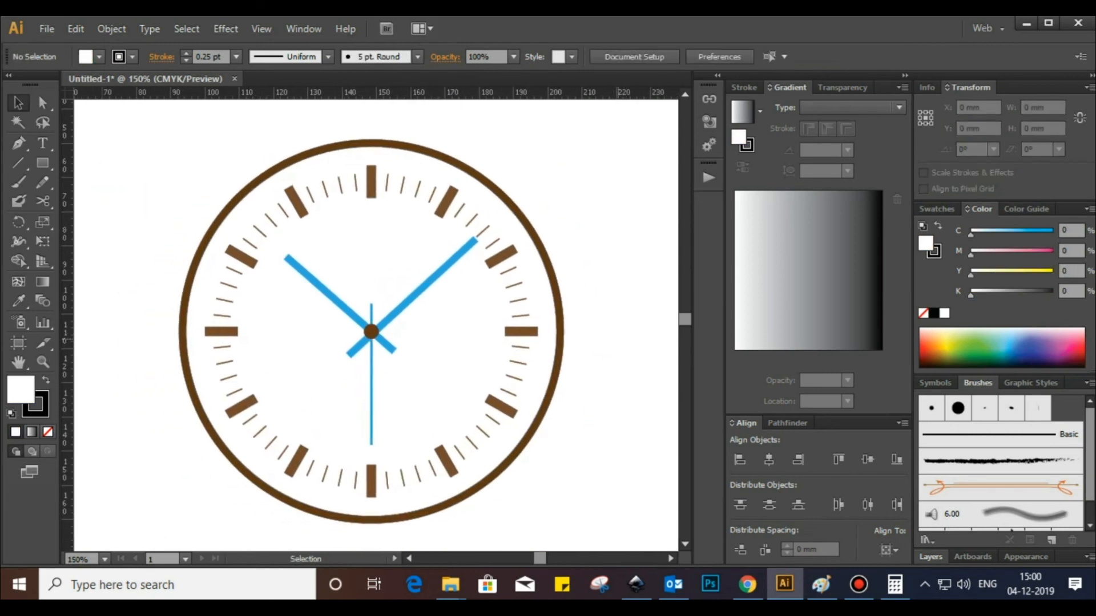